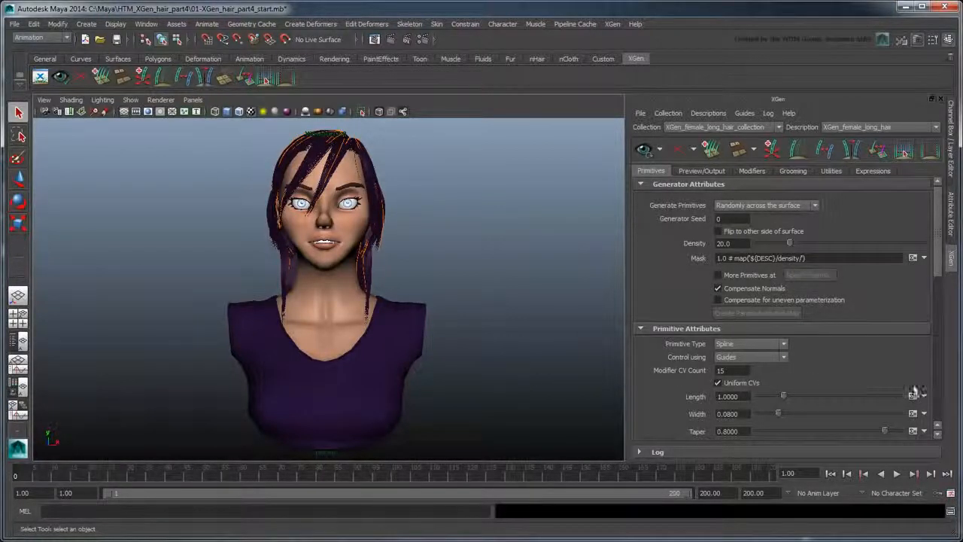
- Enable Use Animation on the long-hair guides and make them dynamic with a new NURBS-curve hair system
click(938, 392)
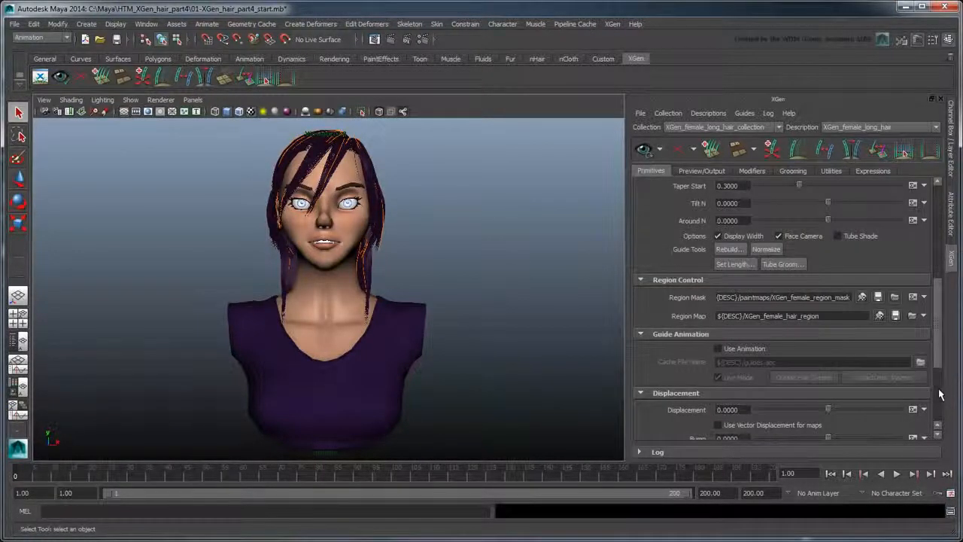
click(745, 349)
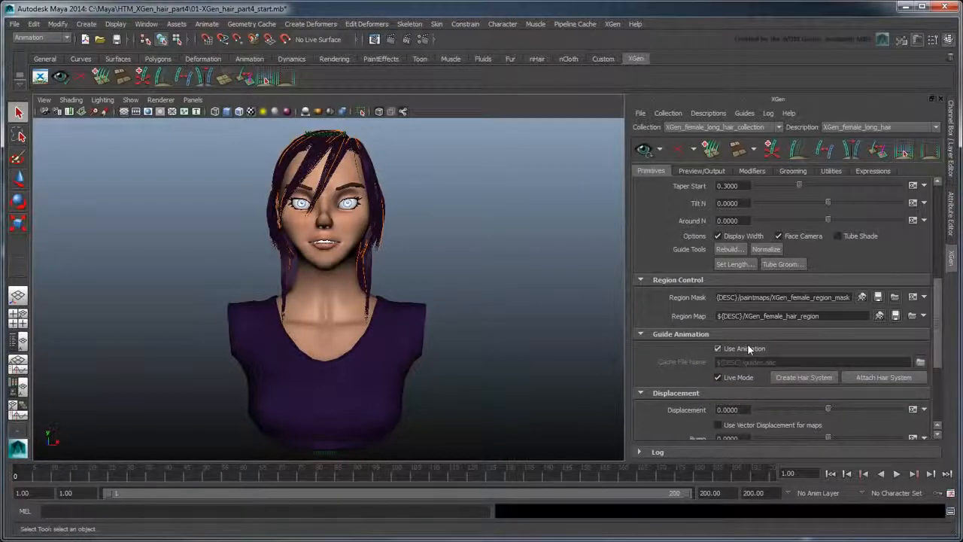
click(791, 378)
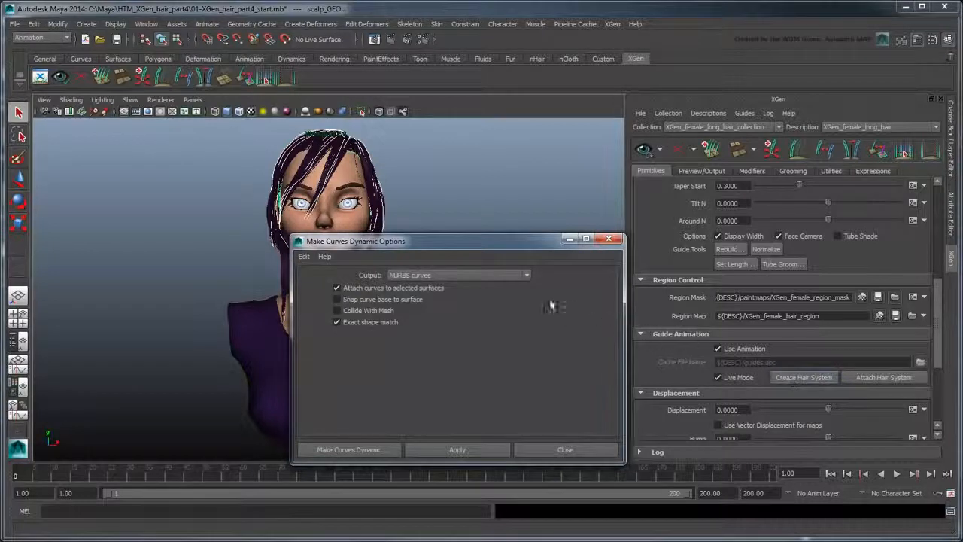
click(528, 276)
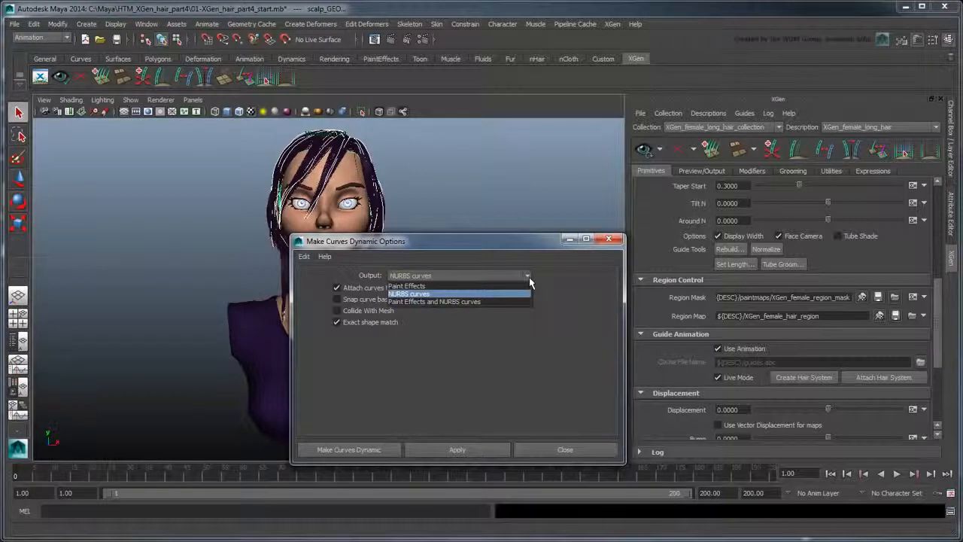
click(529, 277)
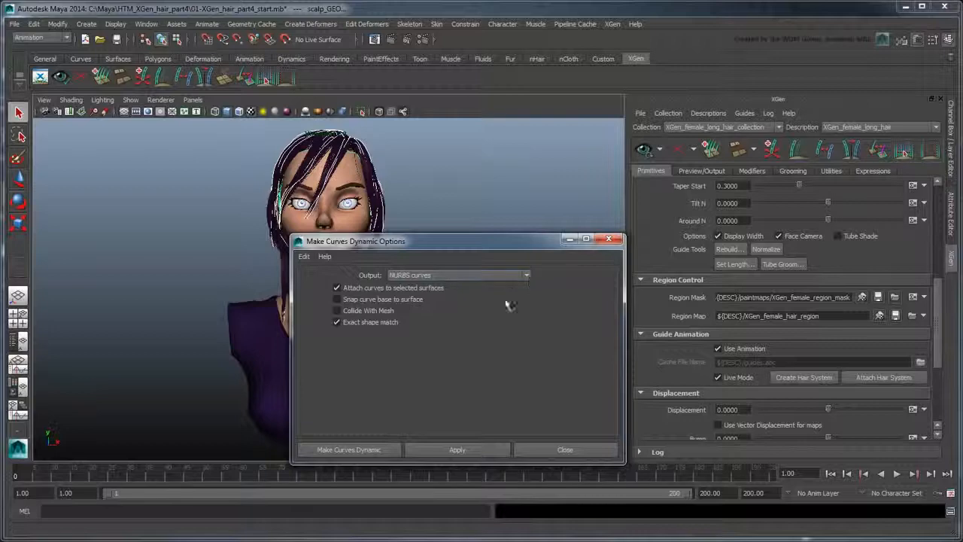
click(353, 452)
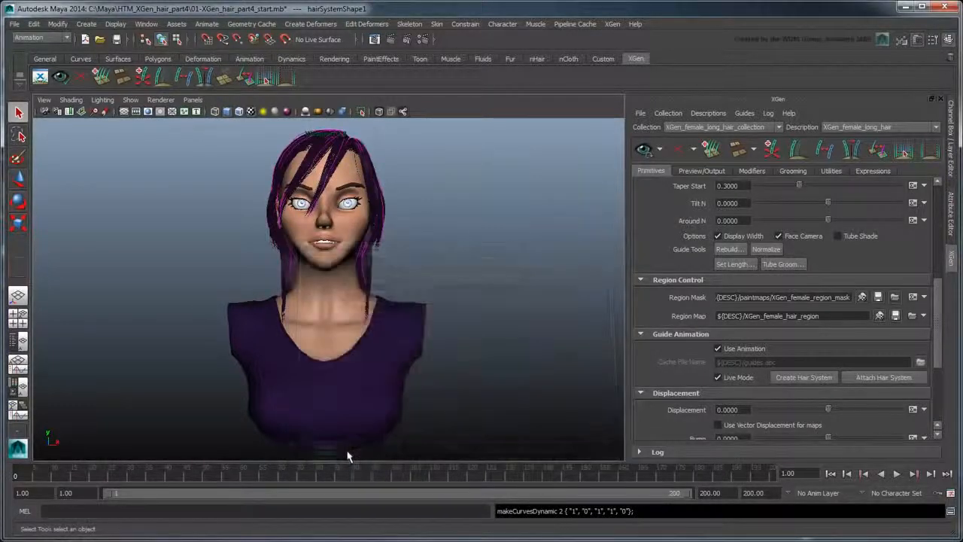
click(18, 340)
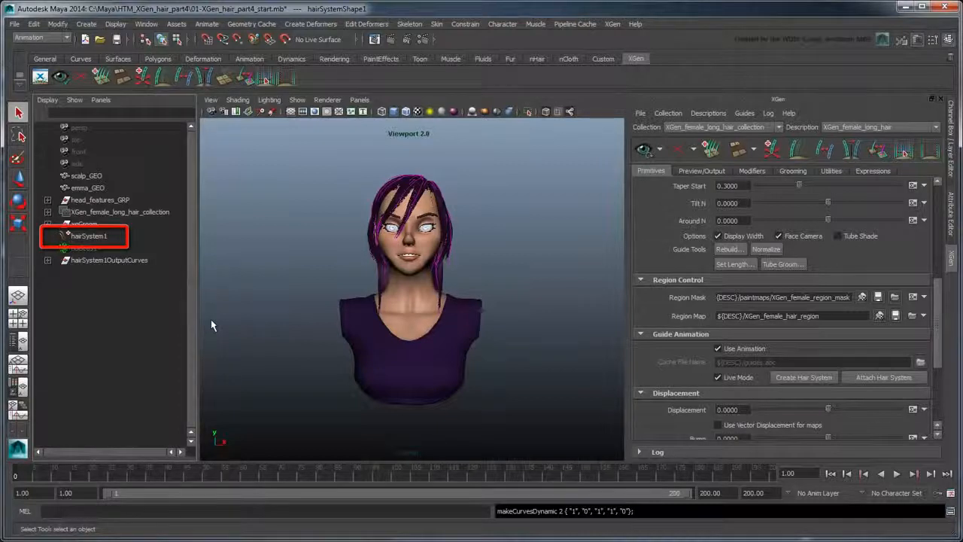
click(48, 224)
click(60, 237)
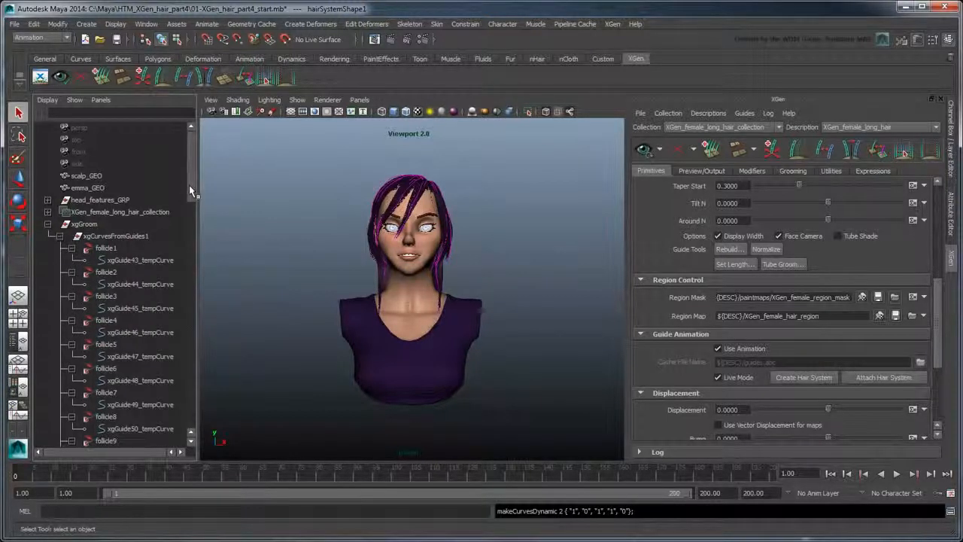
mouse_move(189, 185)
mouse_down()
mouse_move(198, 422)
mouse_move(205, 174)
mouse_up()
click(47, 224)
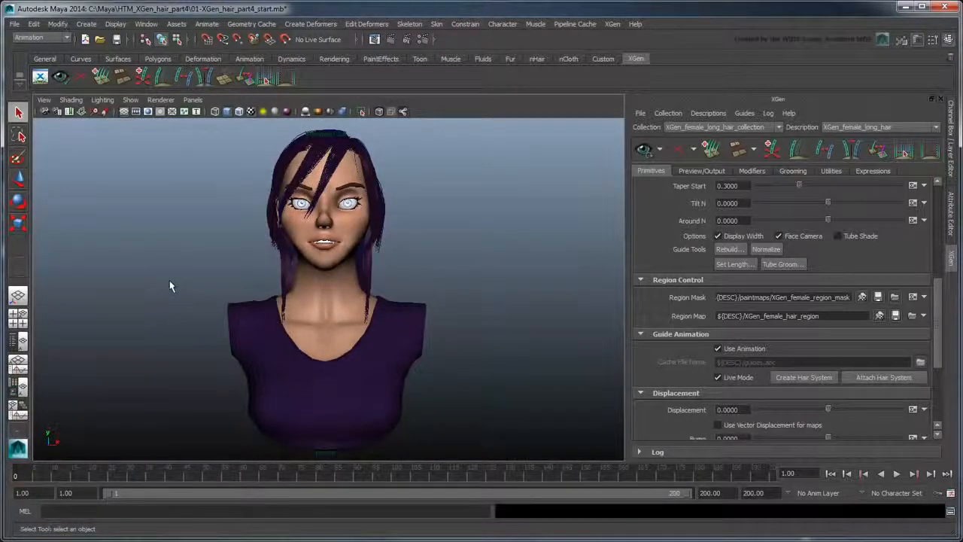
- Set Time Slider playback speed to Play every frame in Preferences and save
click(144, 25)
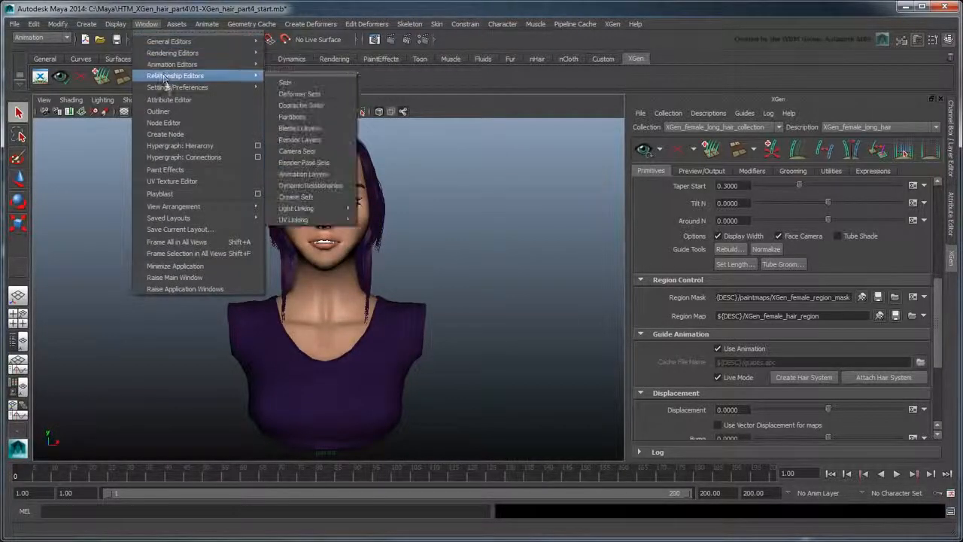
mouse_move(181, 87)
click(286, 94)
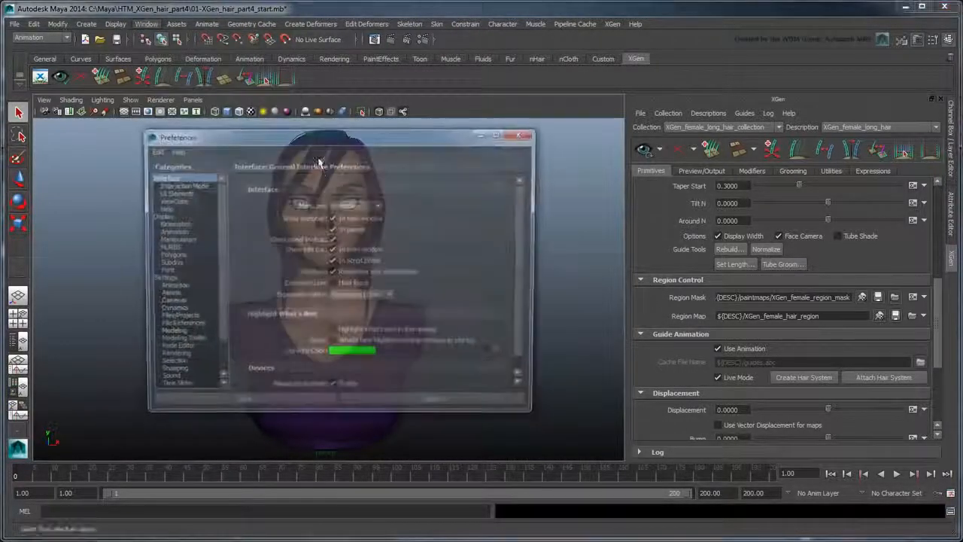
click(179, 388)
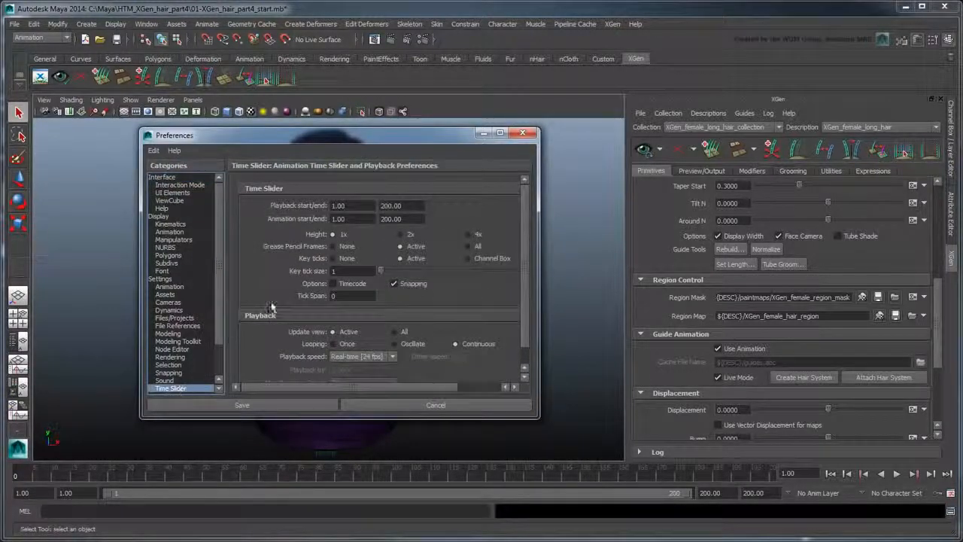
drag(530, 258, 528, 271)
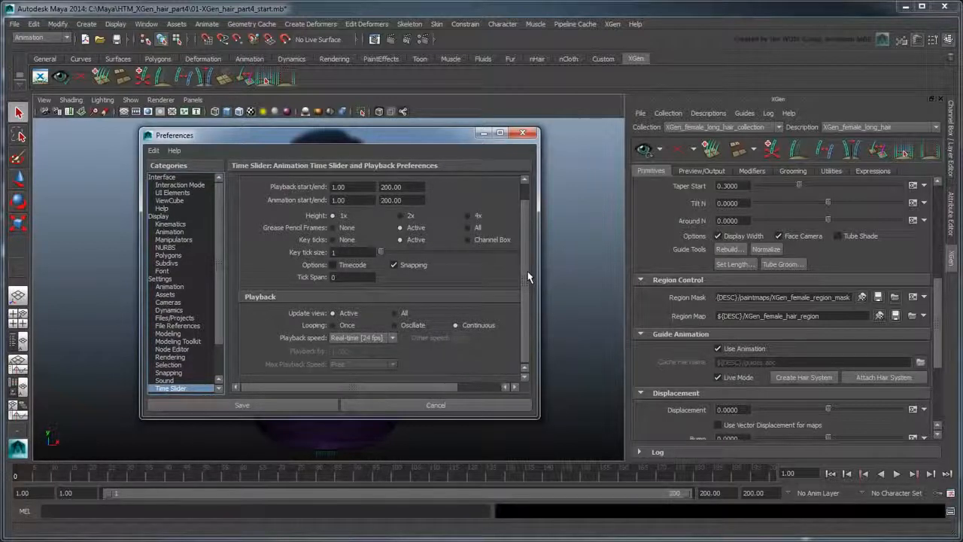
click(390, 338)
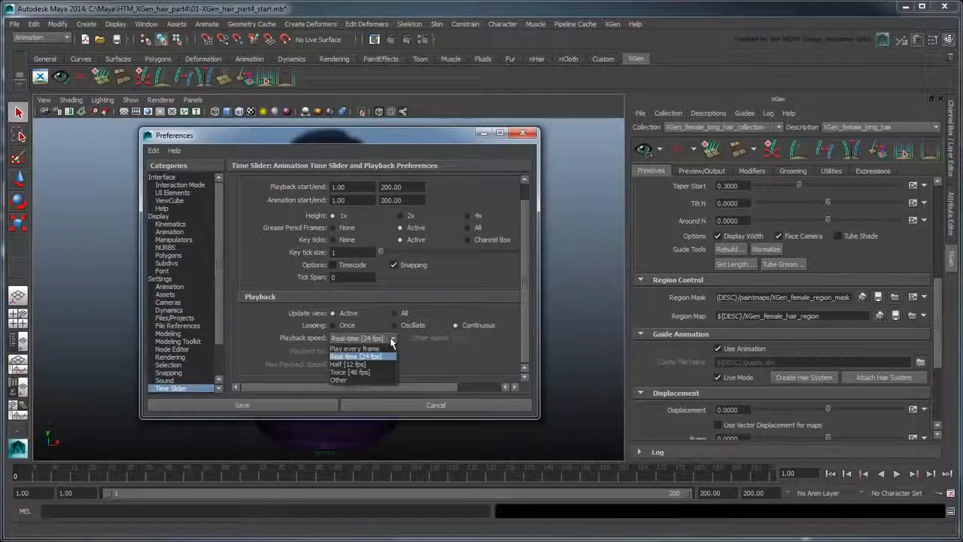
click(376, 349)
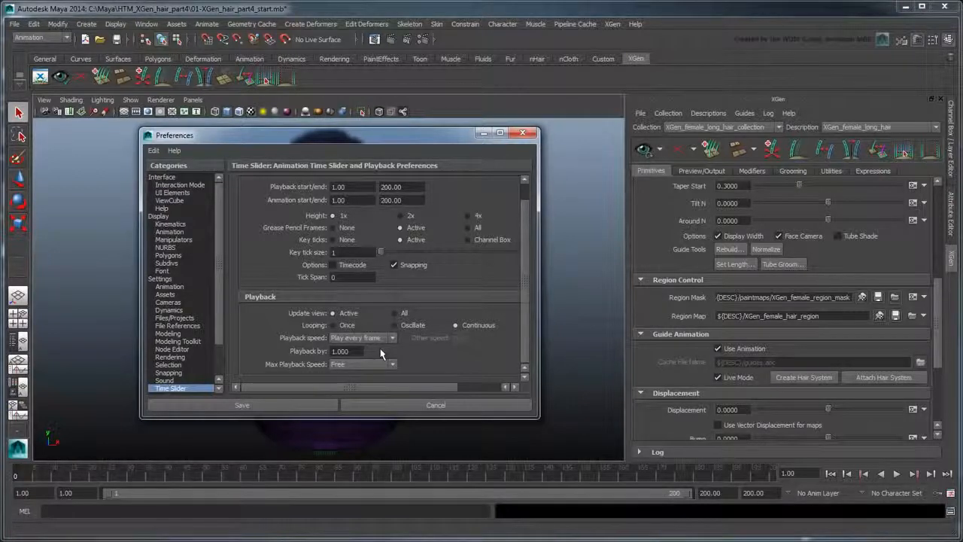
click(320, 405)
scroll(318, 409, up, 5)
scroll(333, 419, down, 3)
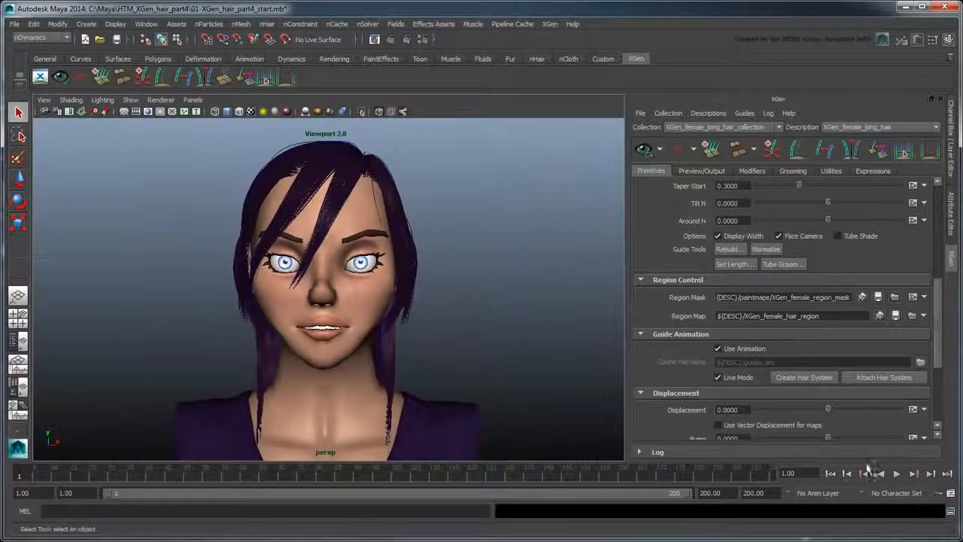
- Play the simulation, clear the XGen preview, and replay from the start to about frame 91
click(897, 473)
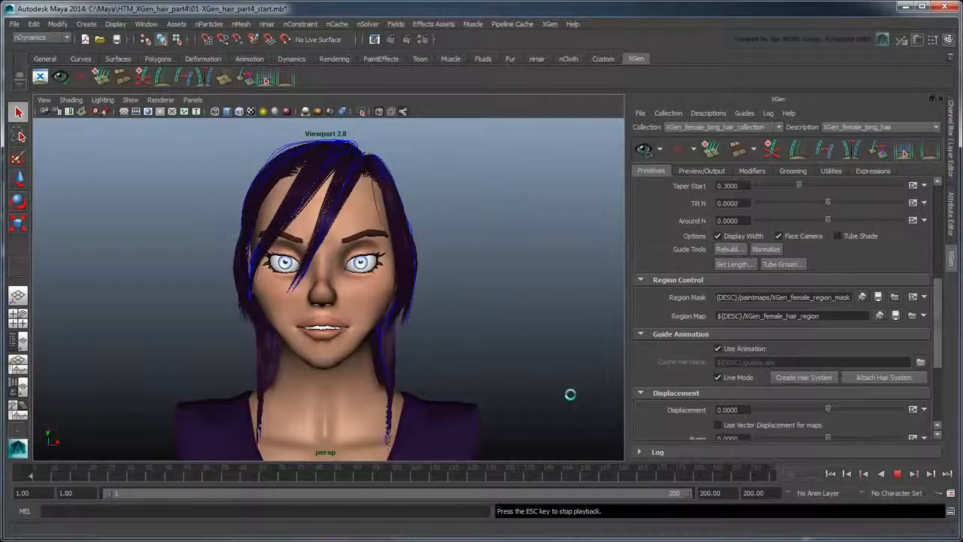
click(898, 474)
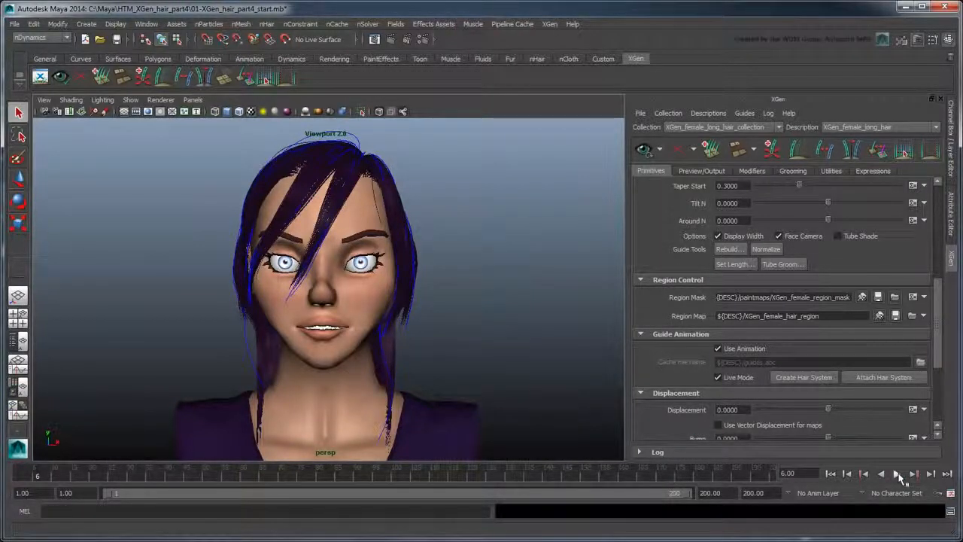
click(678, 151)
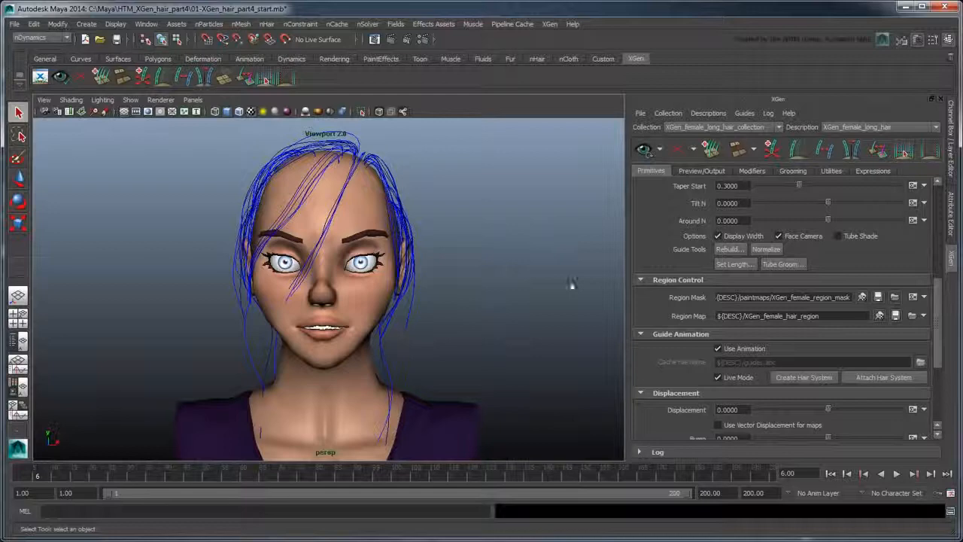
click(830, 474)
click(895, 474)
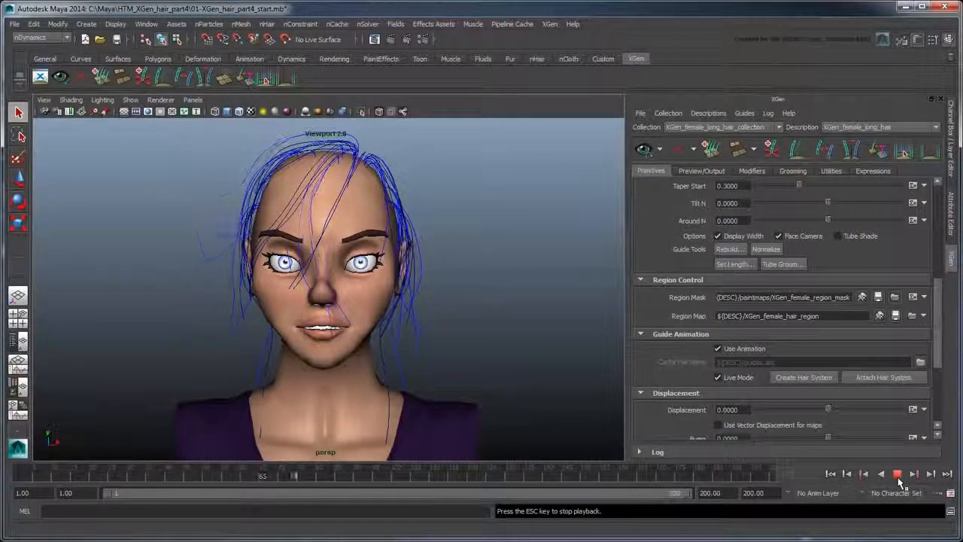
click(897, 475)
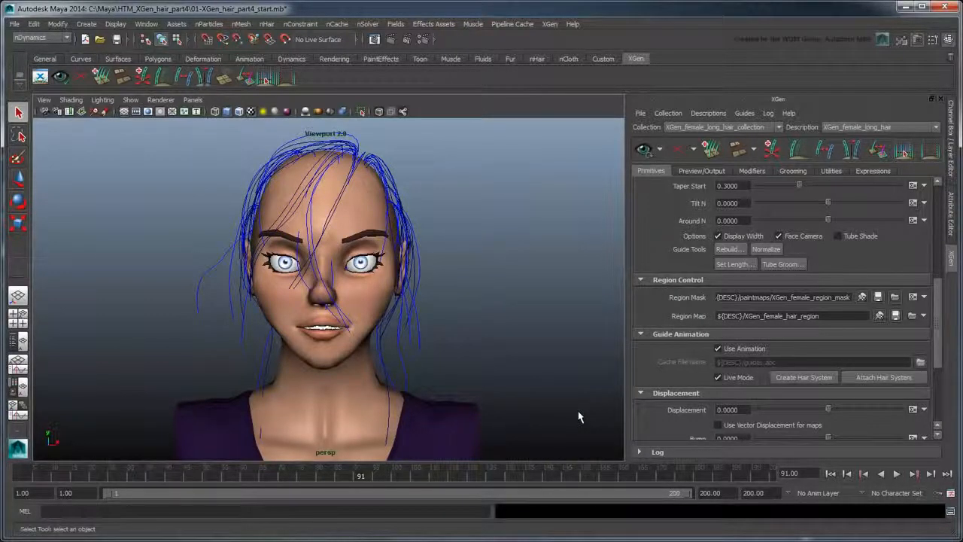
- Select nucleus1 in the Outliner and set its Space Scale to 0.01
click(18, 342)
click(89, 248)
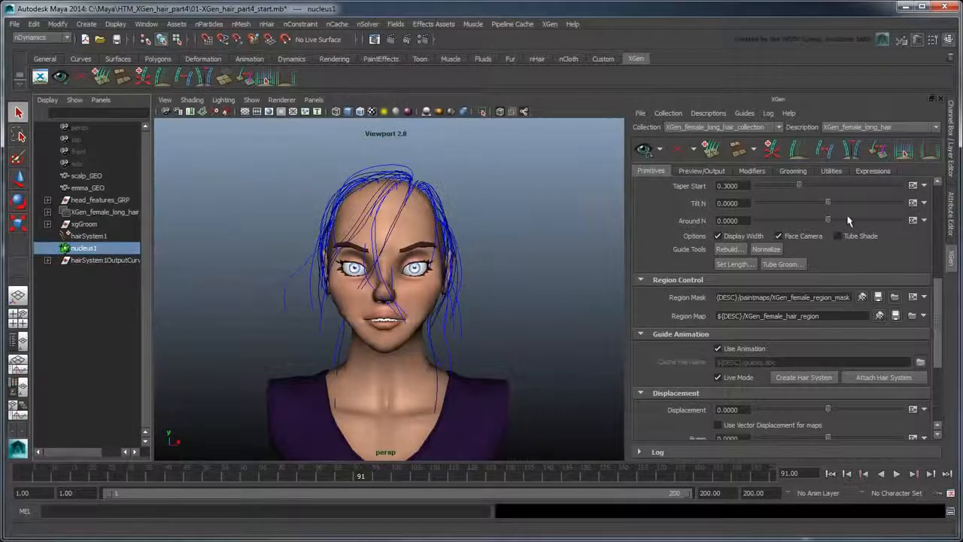
click(942, 214)
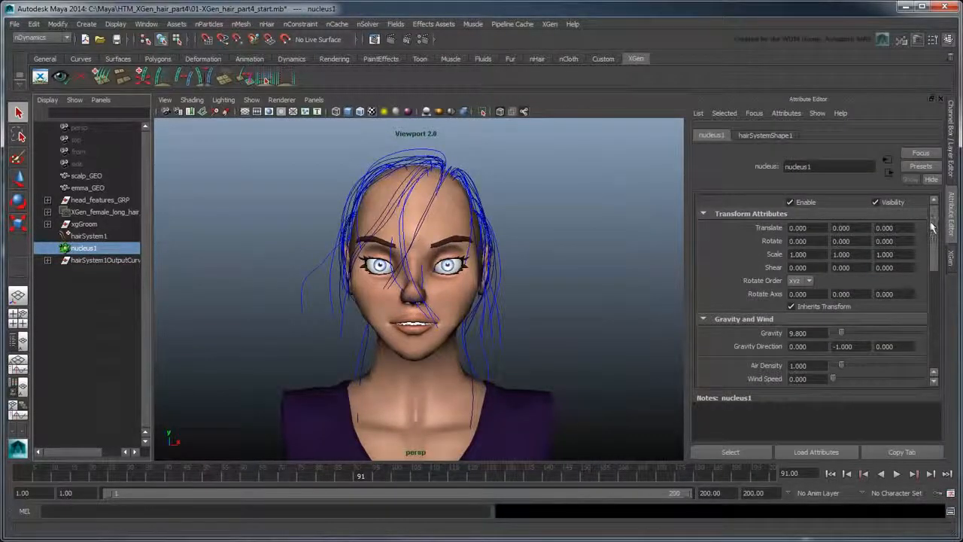
drag(933, 226, 932, 343)
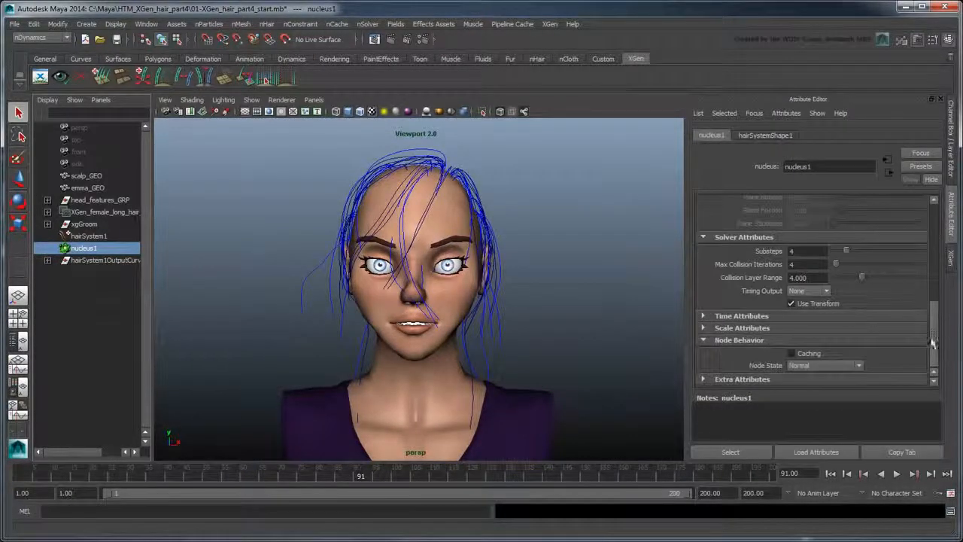
click(832, 329)
double_click(797, 355)
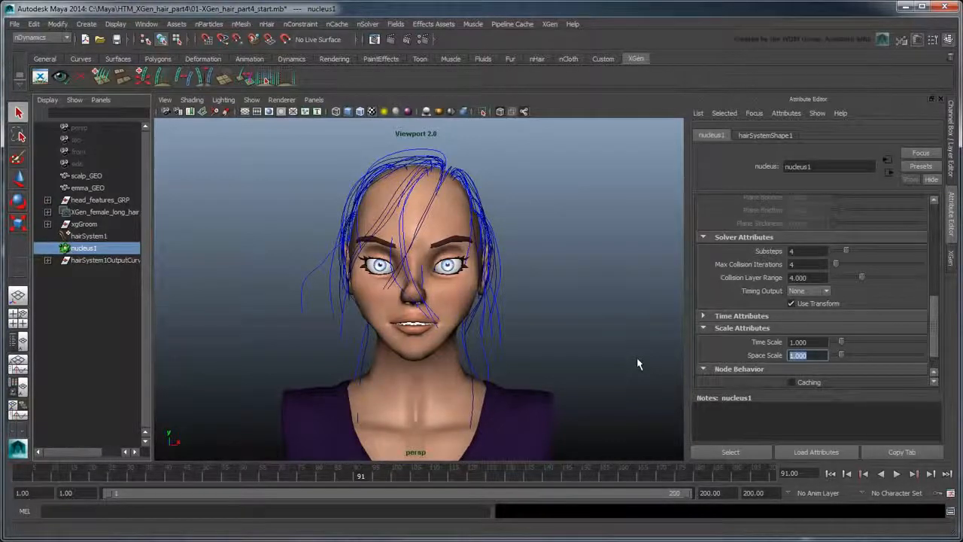
text(0.01)
key(Return)
- Set nucleus1 Substeps to 8 and Max Collision Iterations to 10
drag(806, 252, 778, 252)
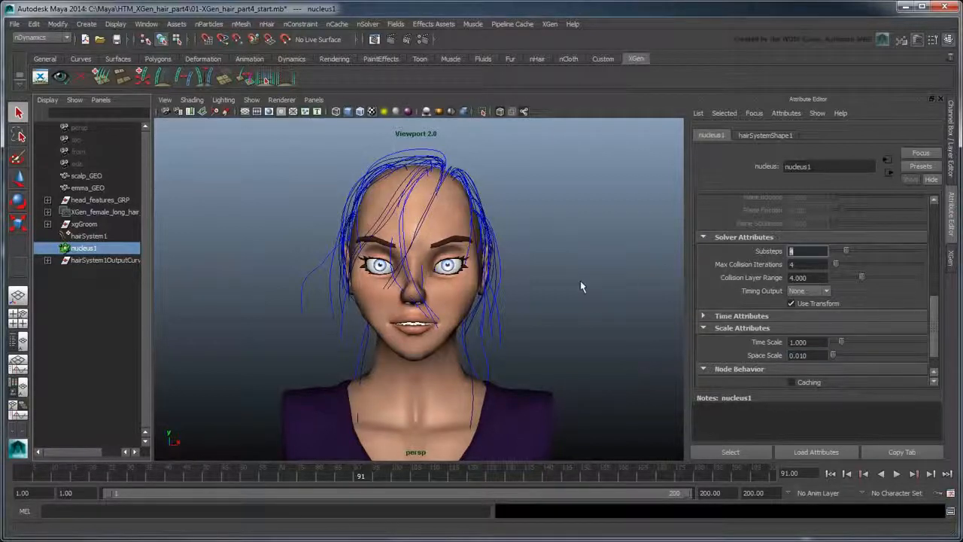
text(8)
key(Tab)
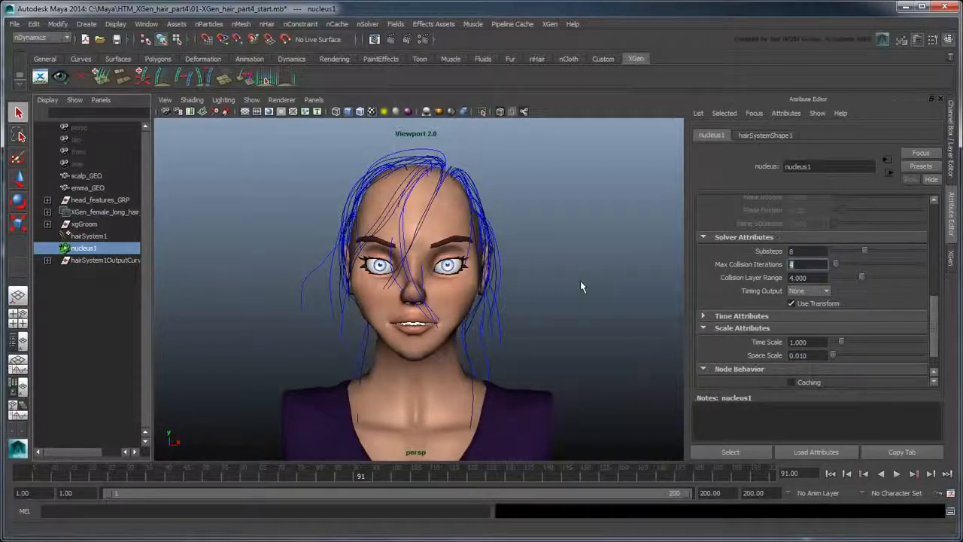
text(10)
key(Return)
- Replay the simulation from frame 1 to 112, rewind, and select emma_GEO
click(830, 473)
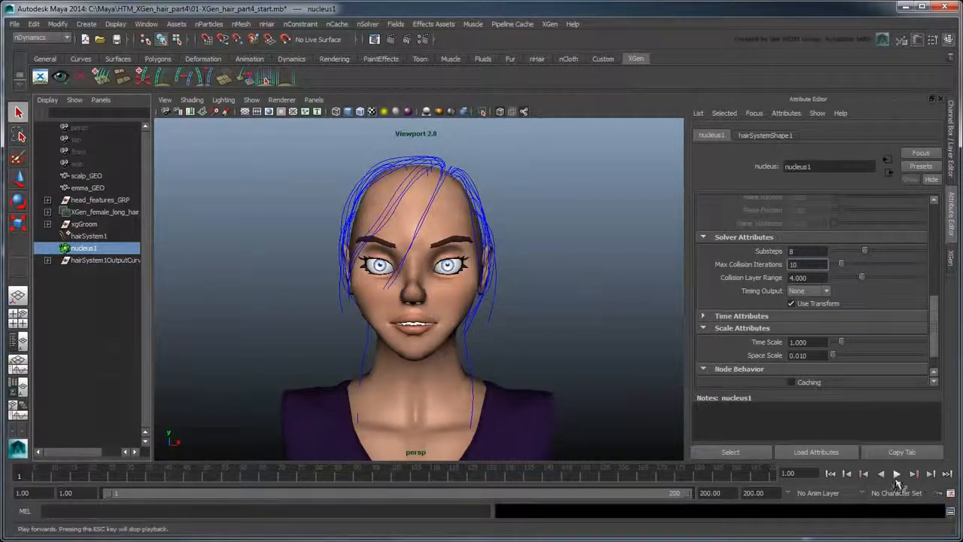
click(895, 475)
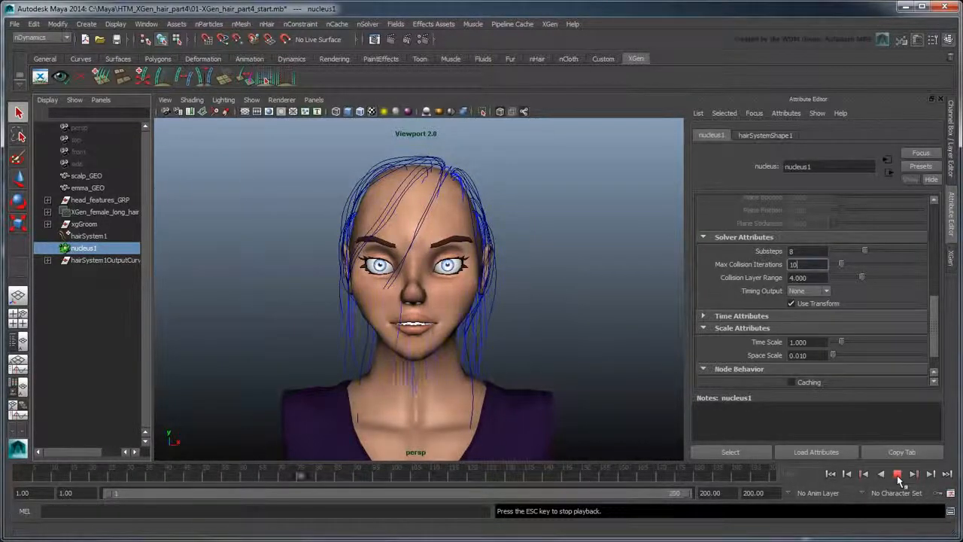
click(897, 474)
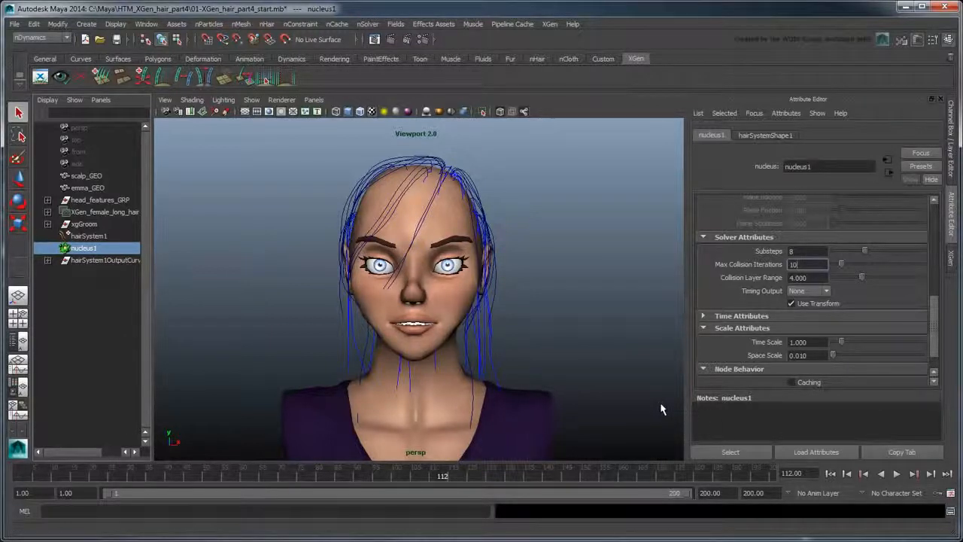
click(830, 473)
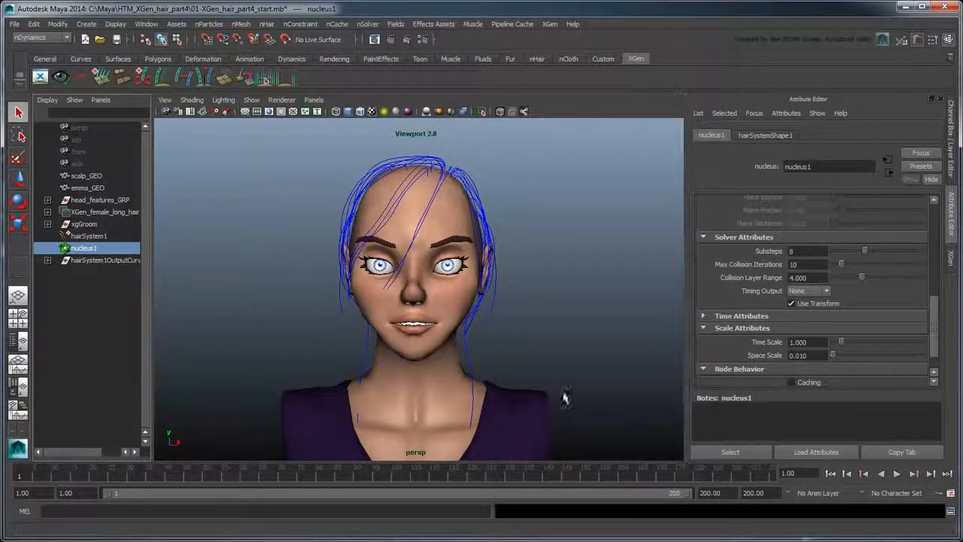
click(518, 400)
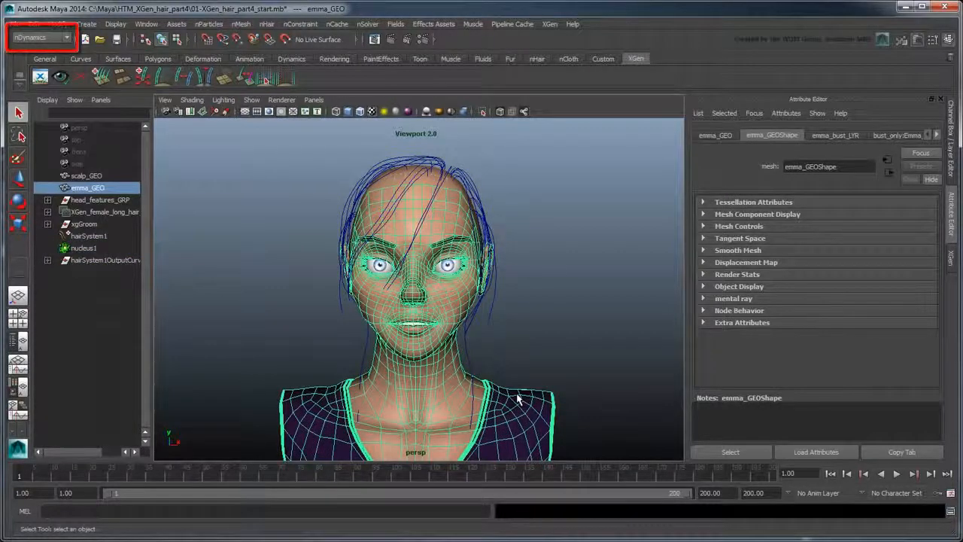
- Make emma_GEO a passive collider, test collisions to frame 55, rewind, and select hairSystem1
click(237, 24)
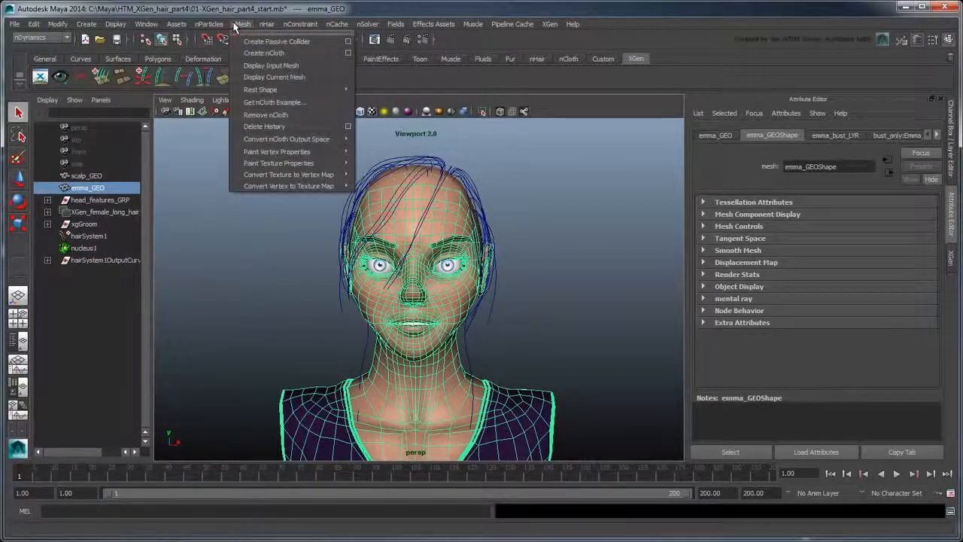
click(296, 43)
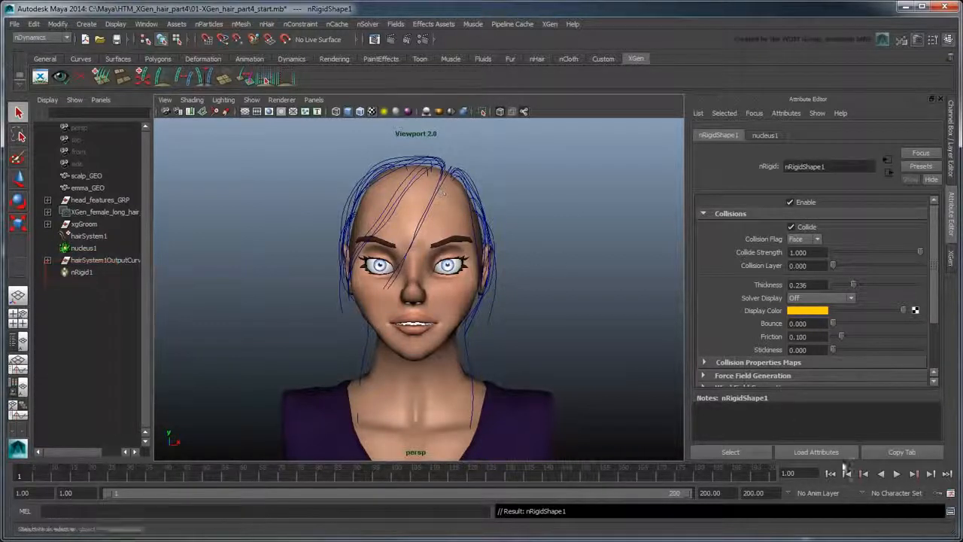
click(895, 473)
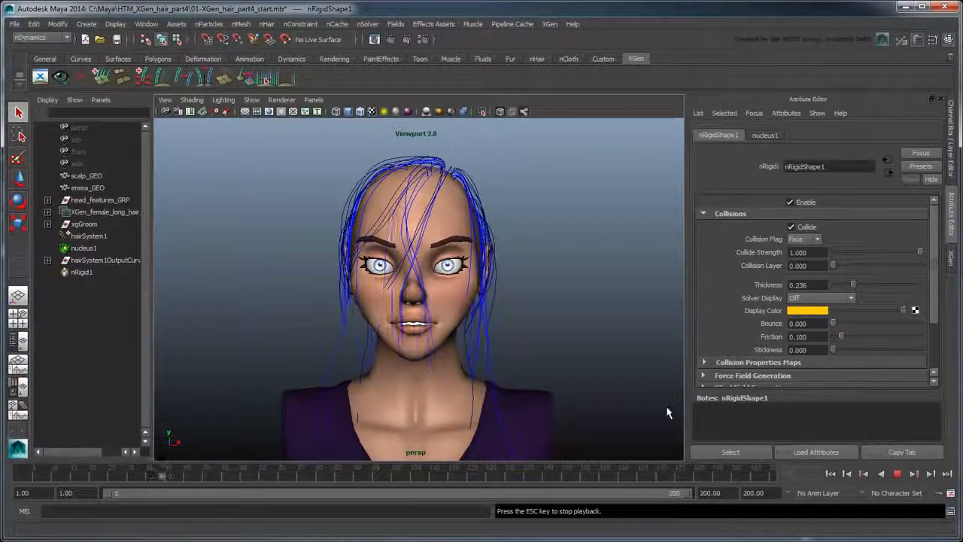
key(Escape)
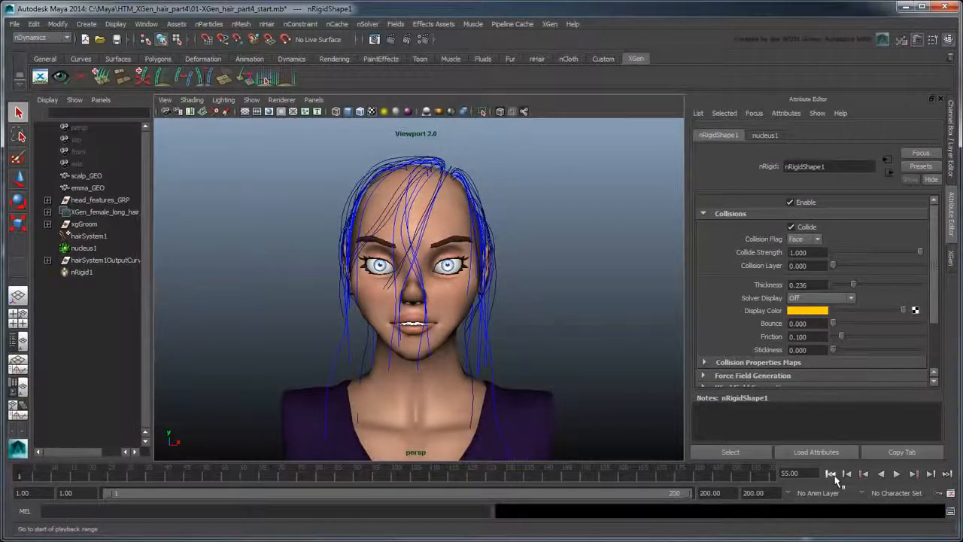
click(831, 473)
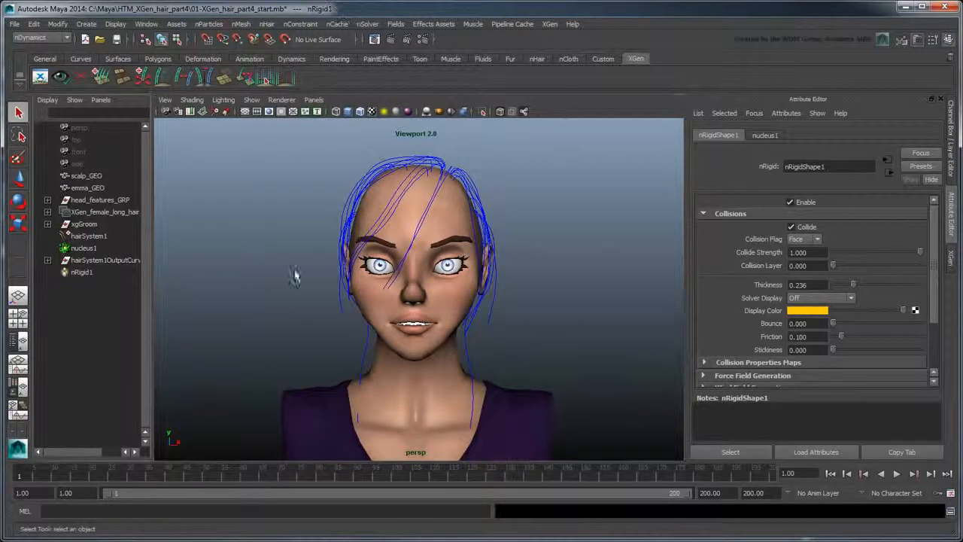
click(106, 236)
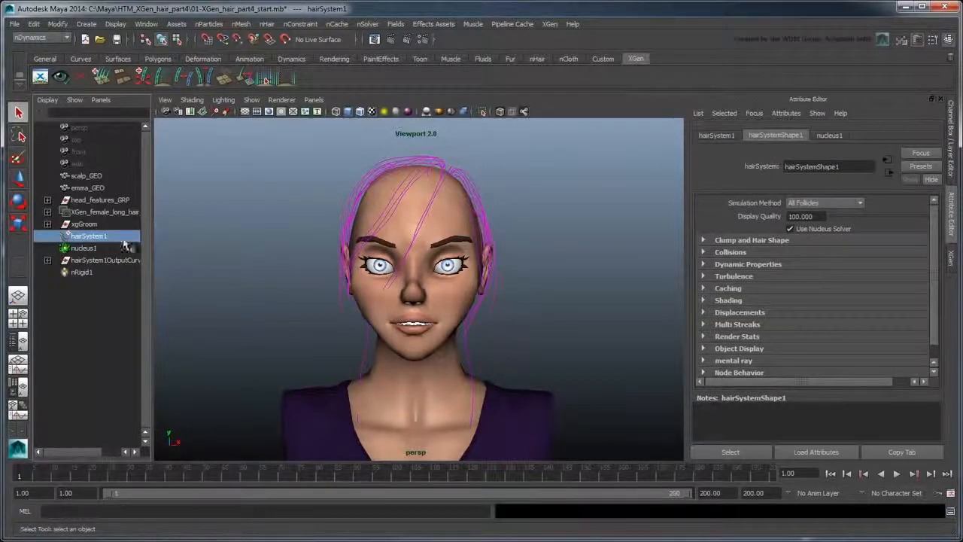
- Set hairSystemShape1 Stretch Resistance and Compression Resistance both to 100
click(752, 265)
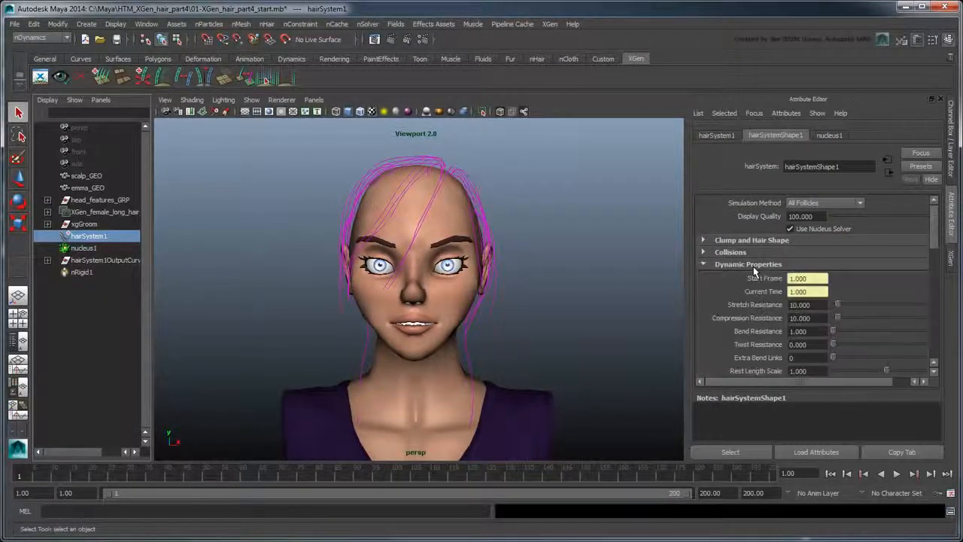
double_click(805, 305)
text(100)
key(Tab)
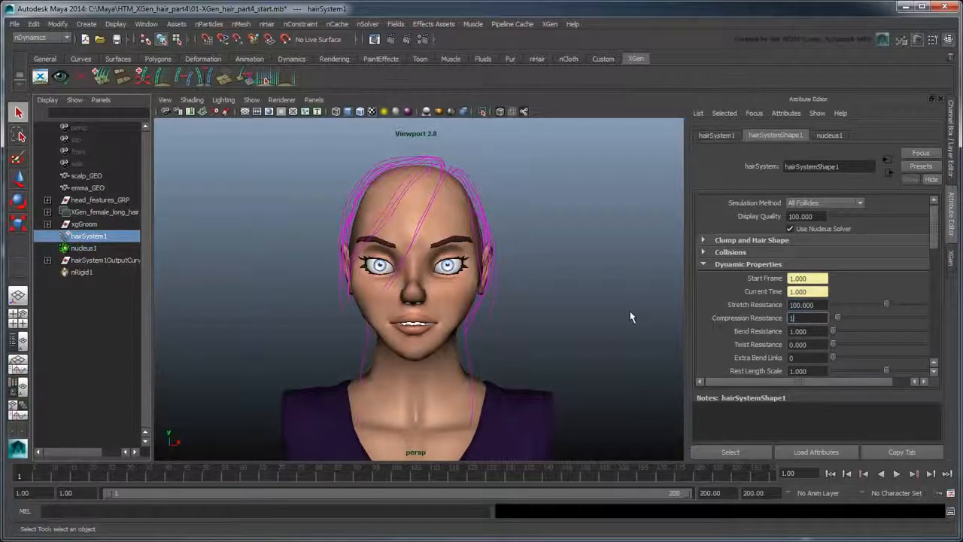
text(100)
key(Return)
- Lower the hair Mass to 0.05 and hide the Outliner
drag(933, 228, 938, 310)
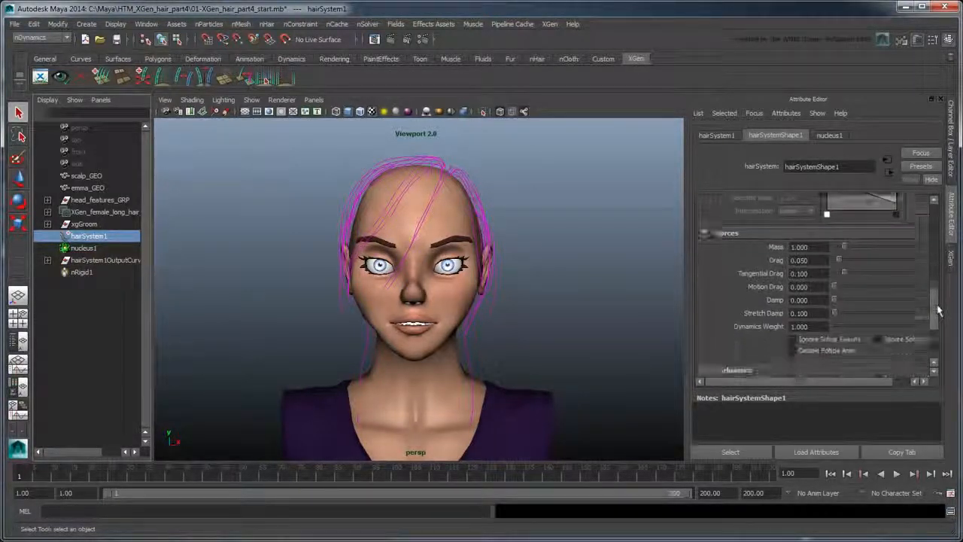
double_click(816, 223)
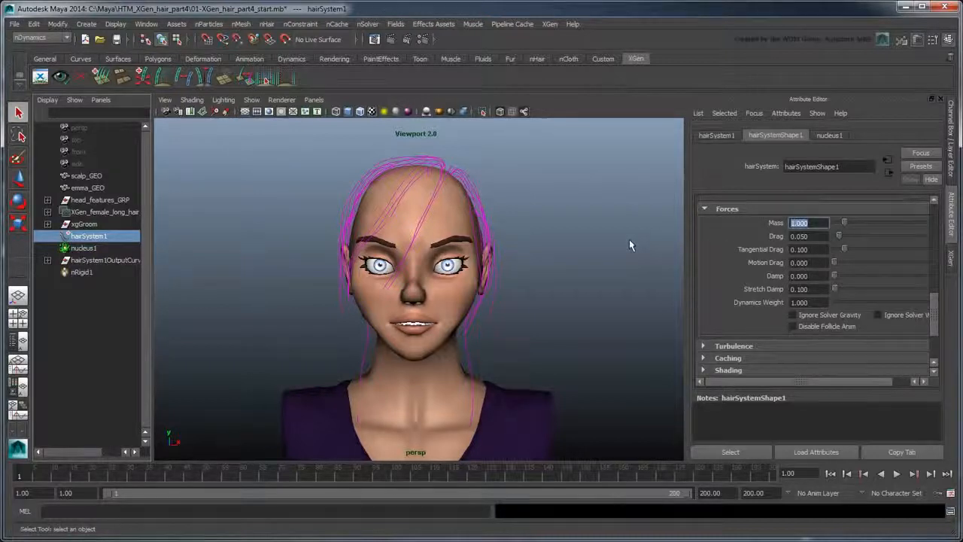
text(0.05)
key(Return)
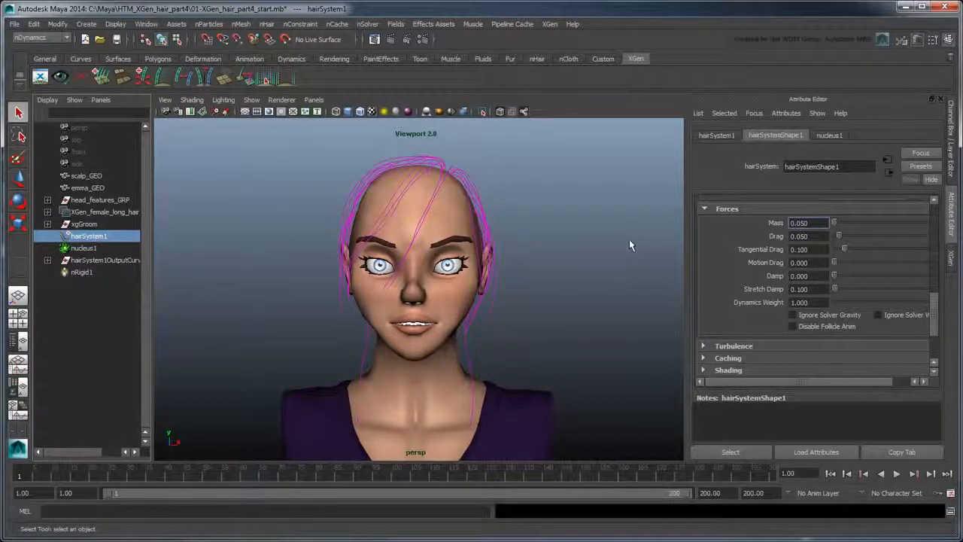
key(space)
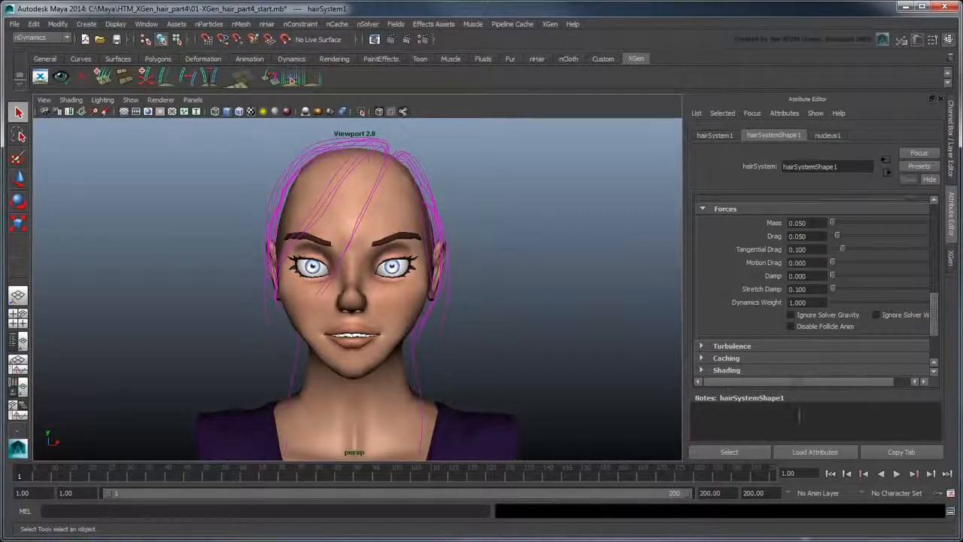
- Play the simulation to frame 92, then set Start Curve Attract to 0.05
click(895, 473)
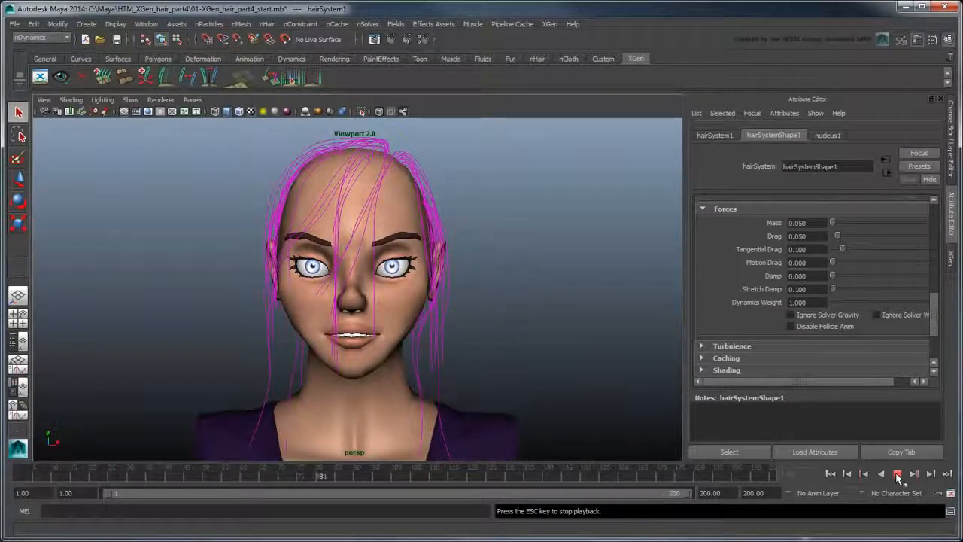
click(897, 474)
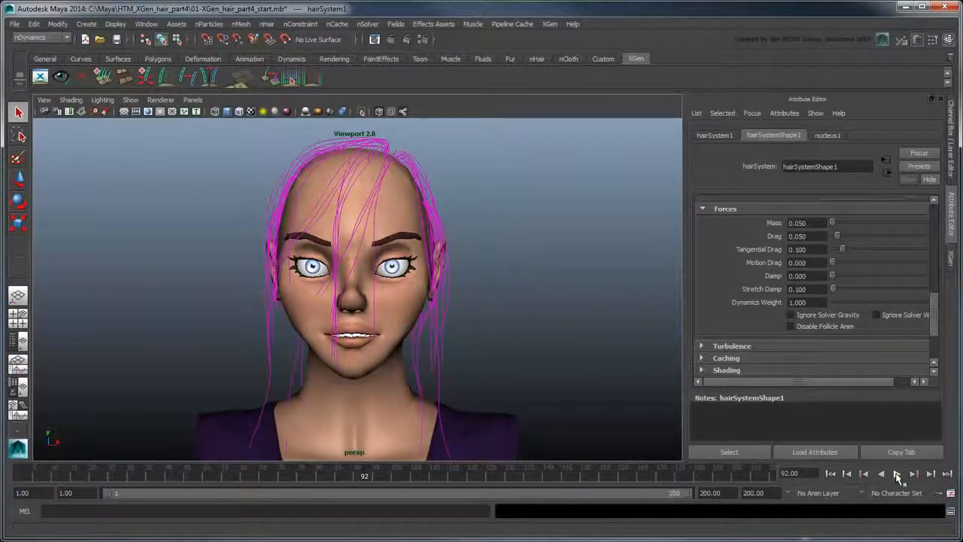
scroll(933, 275, up, 5)
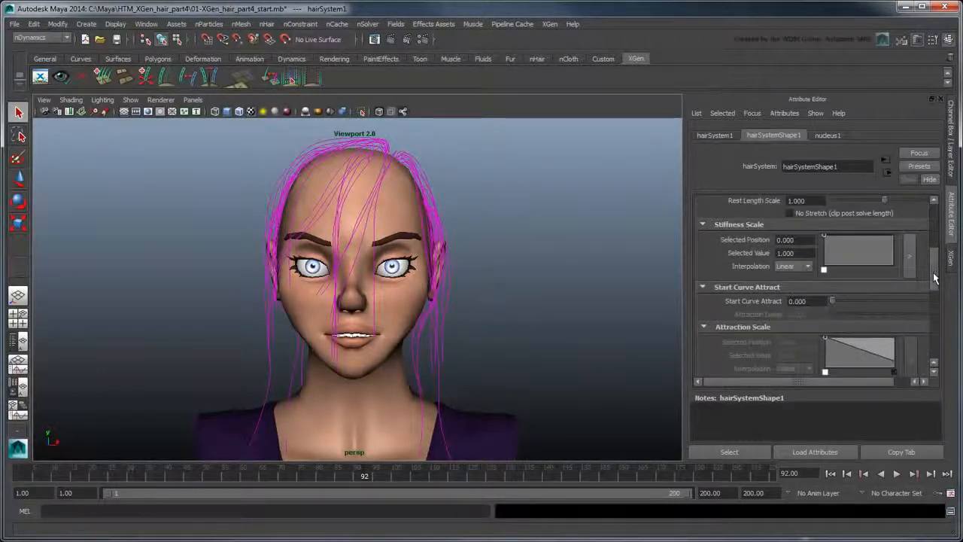
drag(822, 301, 781, 301)
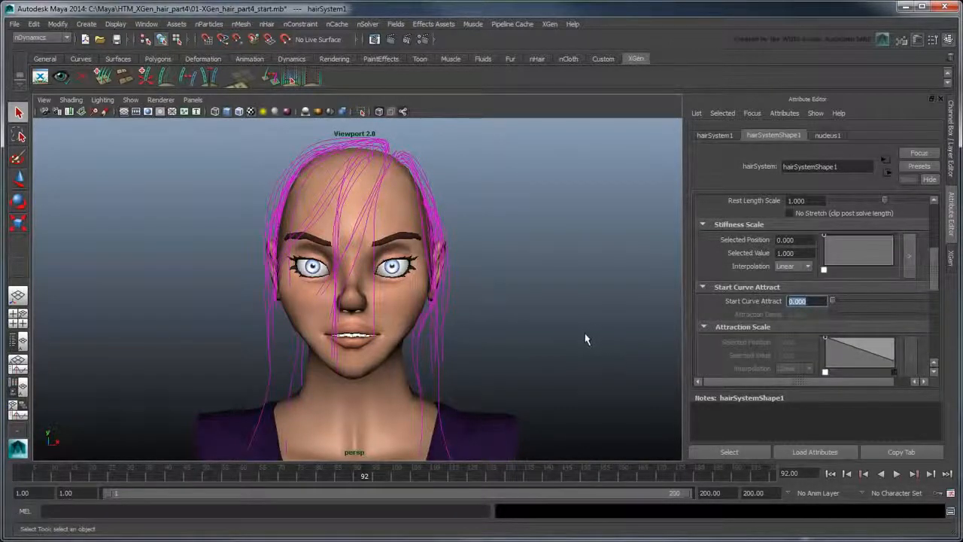
text(0.)
key(Return)
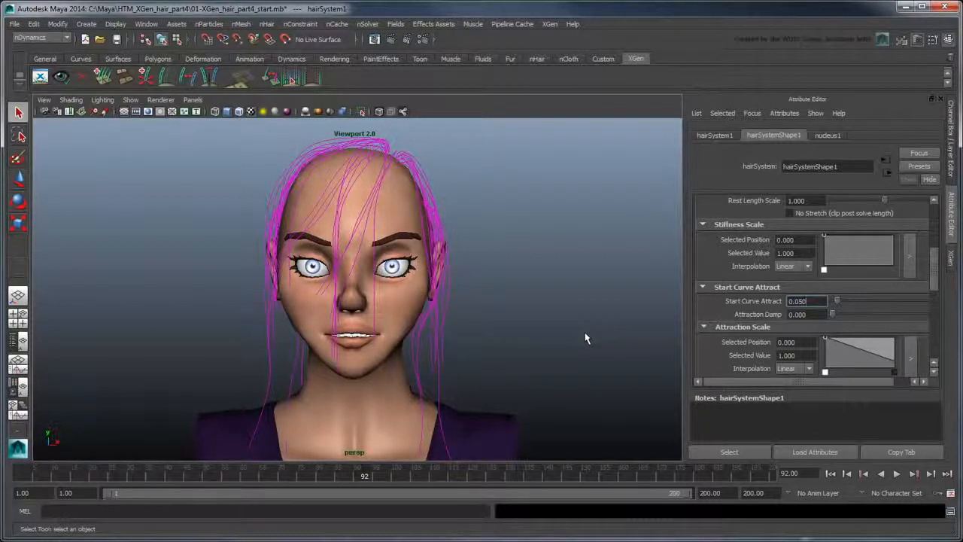
- Set the hair Damp to 0.5 and rewind to frame 1
drag(932, 272, 937, 324)
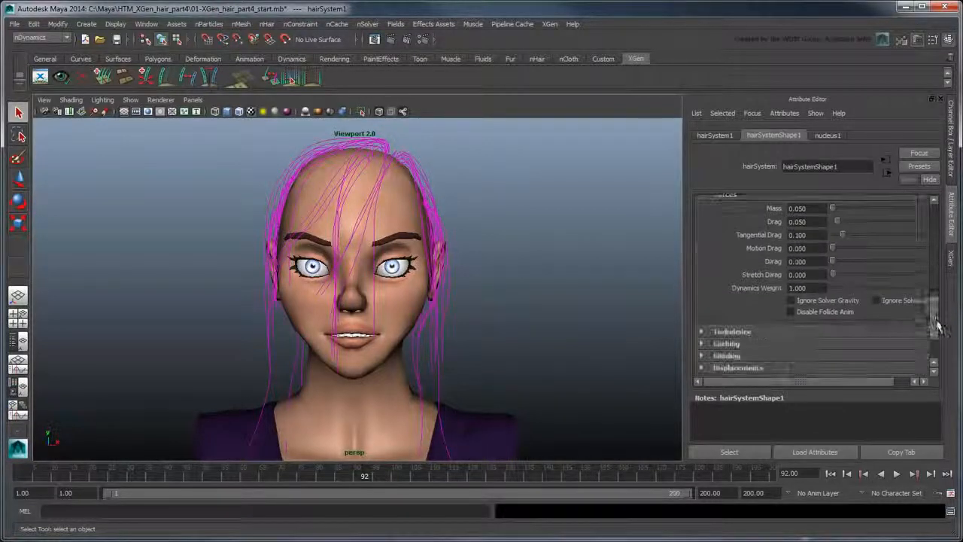
double_click(790, 261)
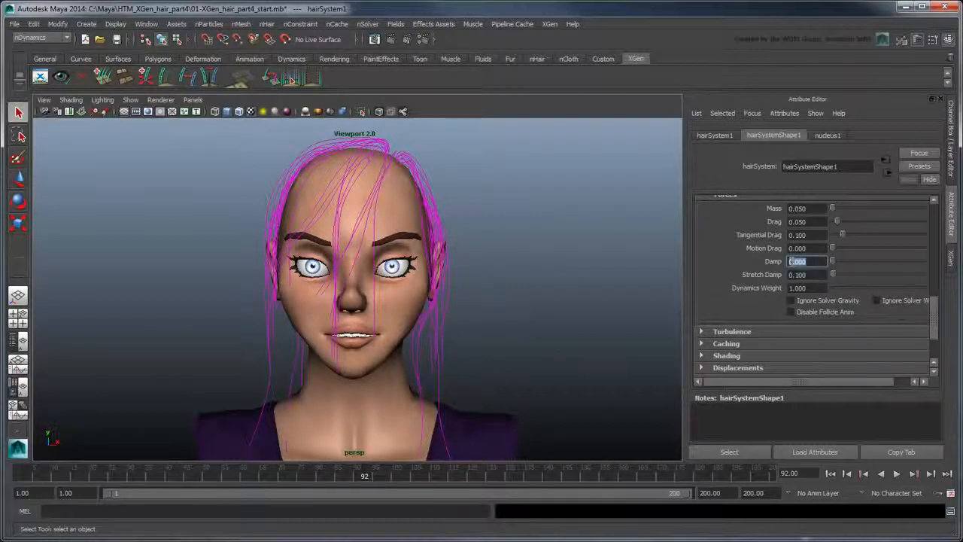
text(0.5)
key(Return)
click(830, 473)
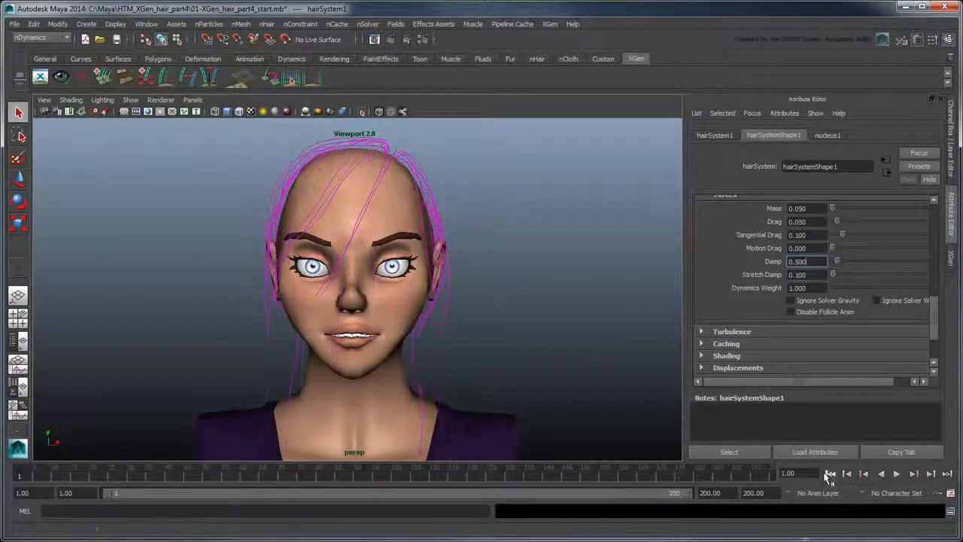
- Replay the damped simulation to frame 109, rewind, and select nucleus1 in the Outliner
click(896, 473)
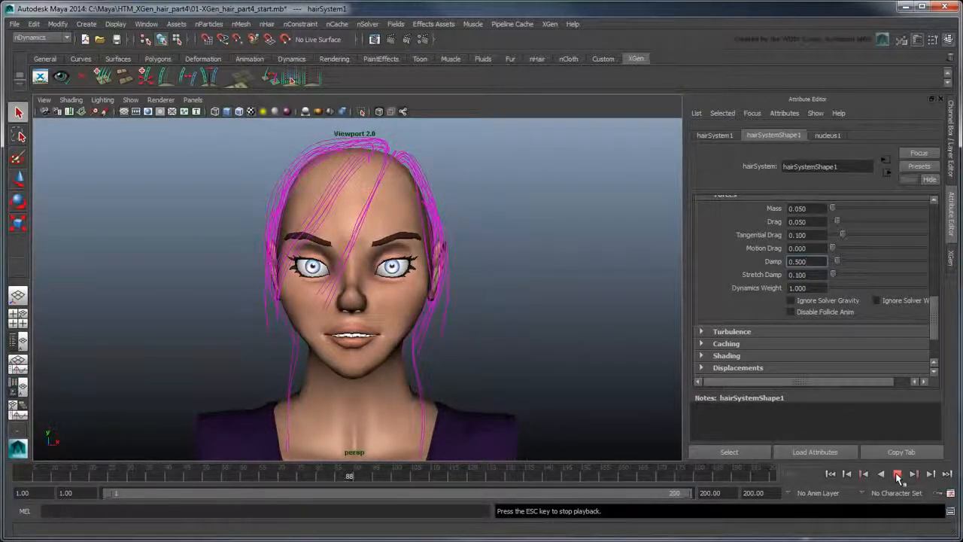
click(897, 474)
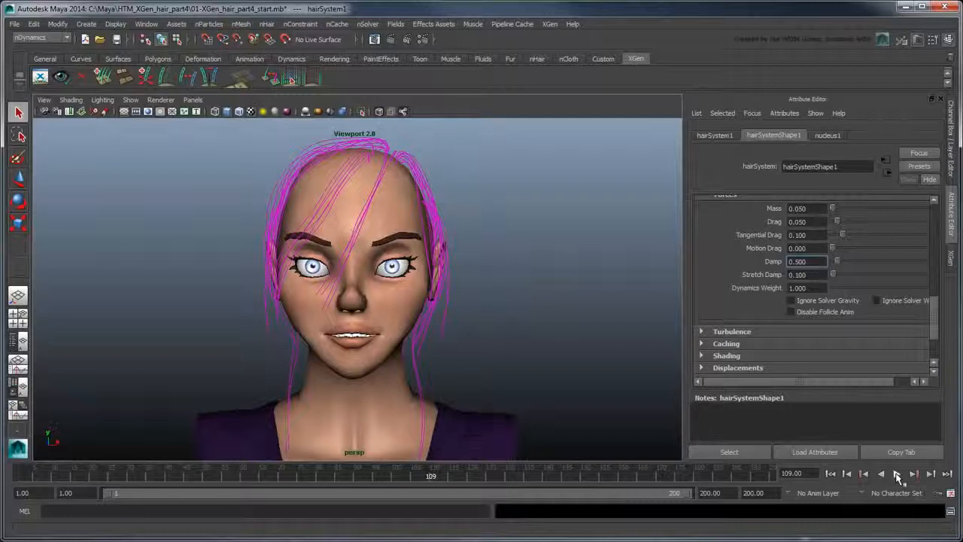
click(831, 473)
click(583, 410)
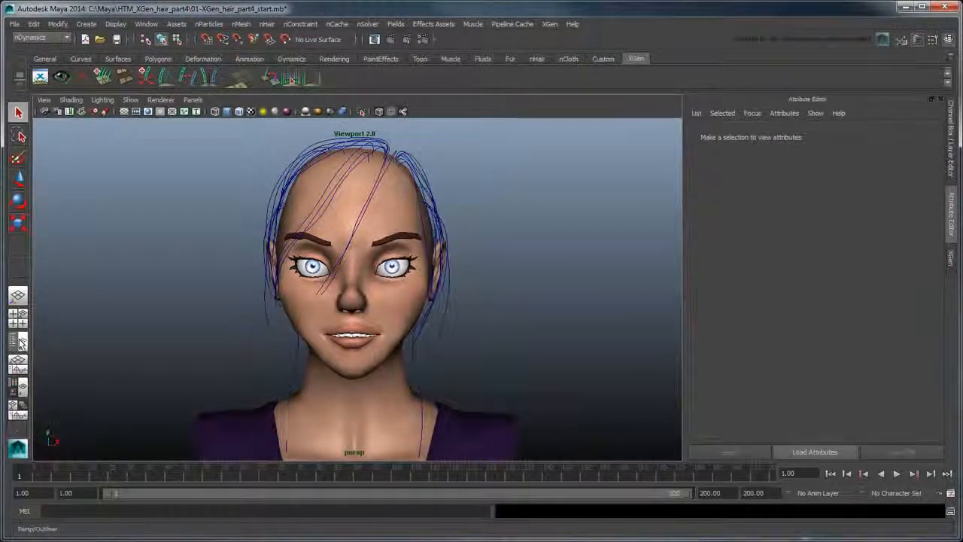
click(20, 341)
click(83, 248)
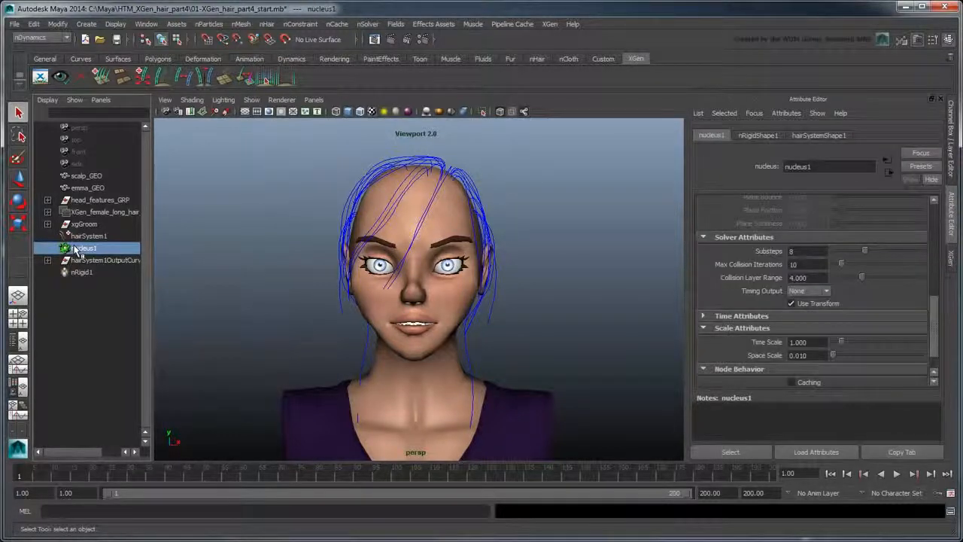
- Key nucleus1 Wind Speed and Wind Noise at their frame-1 values
drag(939, 347, 938, 271)
right_click(758, 330)
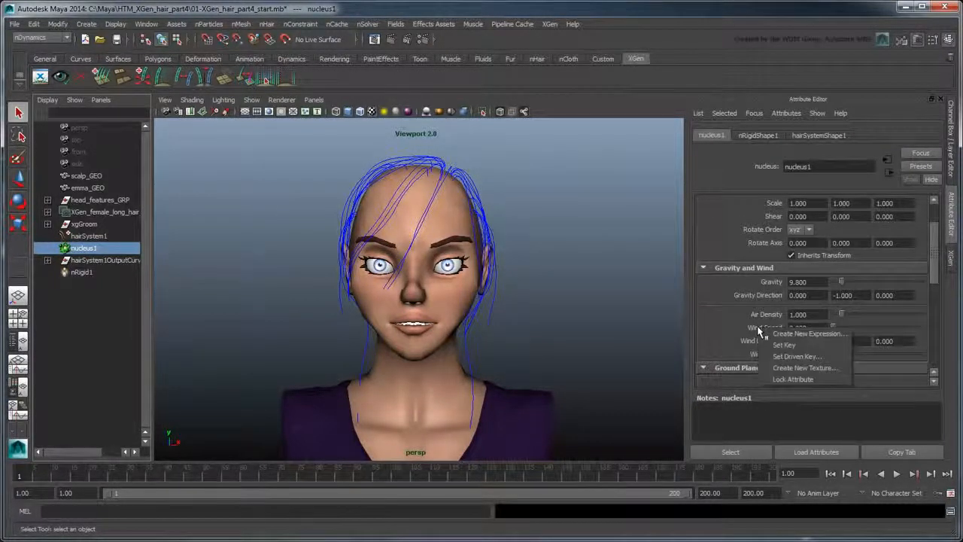
click(784, 345)
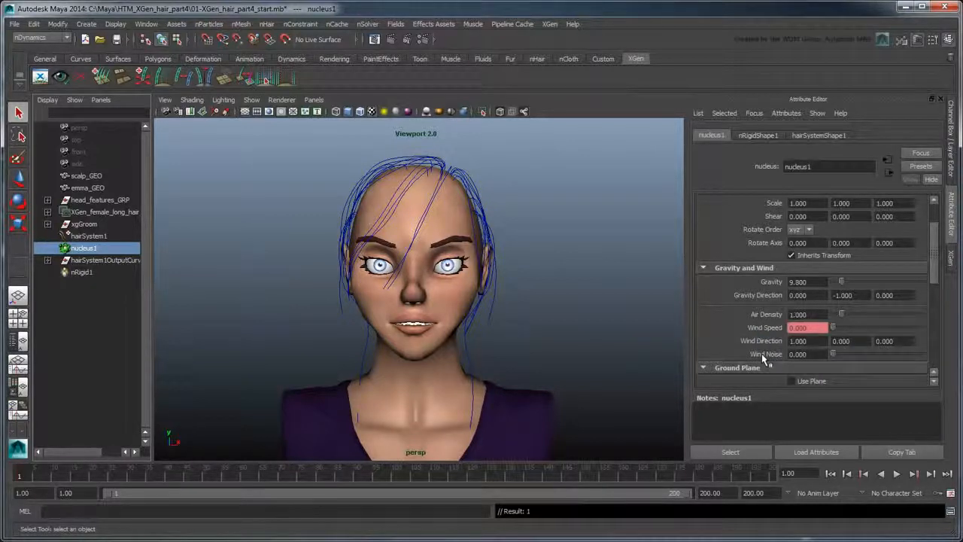
right_click(762, 354)
click(774, 371)
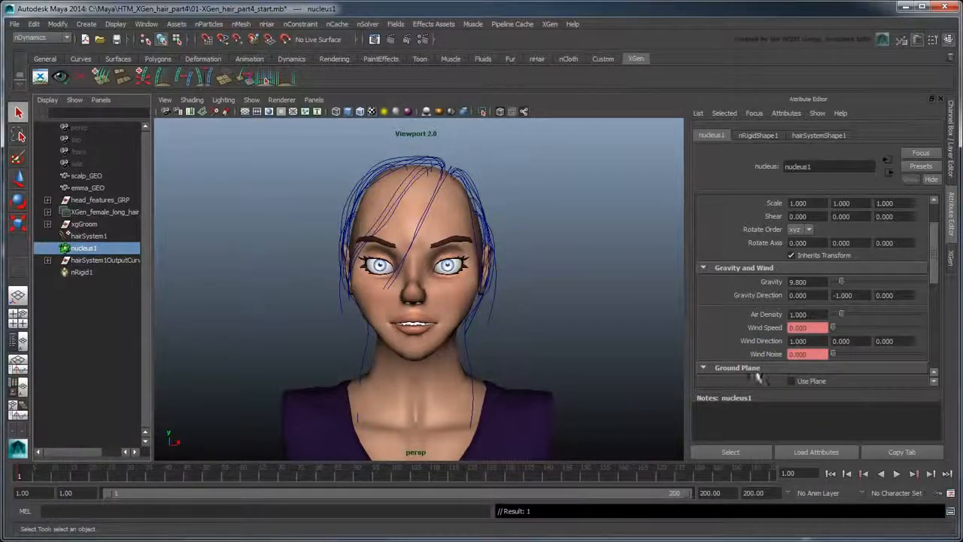
- At frame 48, set Wind Speed to 200 and key it
click(199, 476)
drag(807, 329, 783, 328)
text(2)
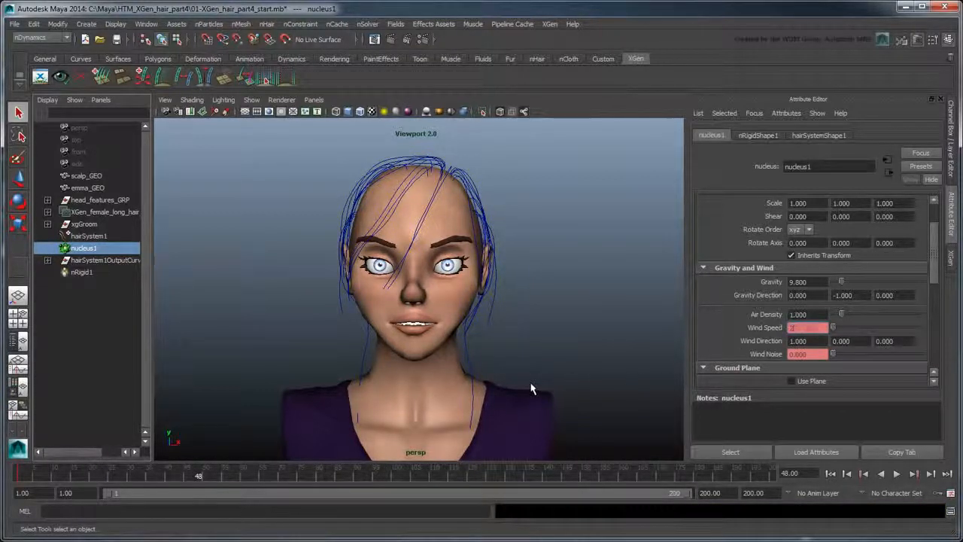
text(00)
key(Return)
right_click(753, 327)
click(766, 344)
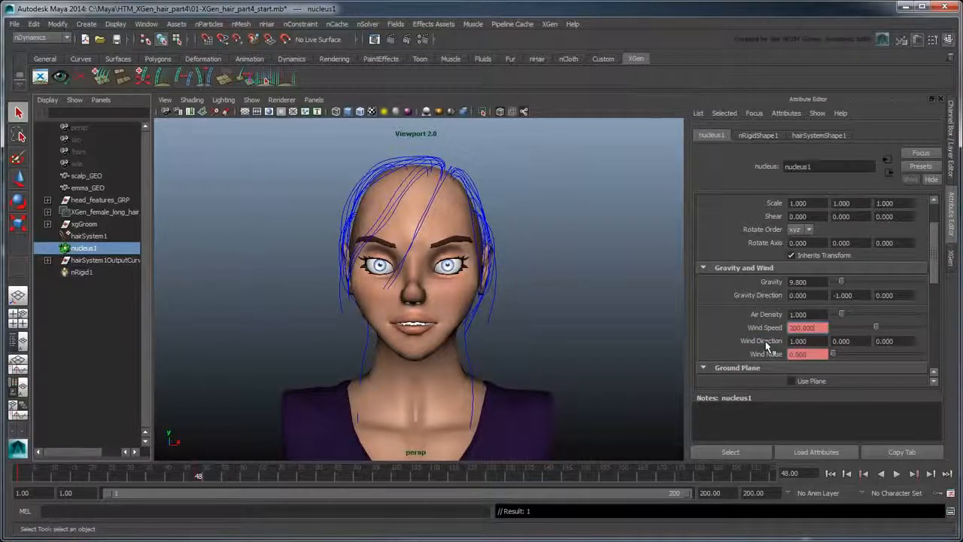
- Key Wind Noise at 20 on frame 48, then replay the wind simulation from the start
drag(808, 354, 772, 355)
text(20)
key(Return)
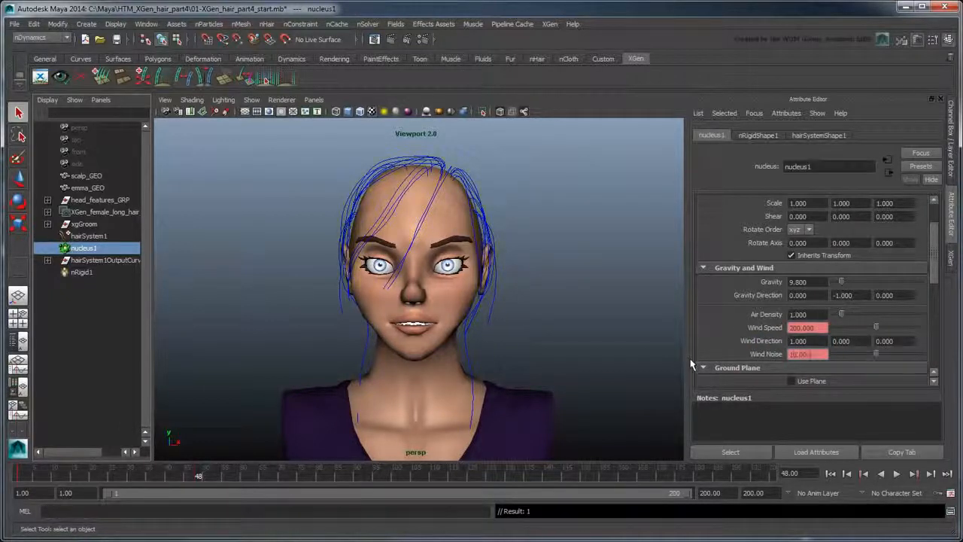
right_click(755, 353)
click(770, 375)
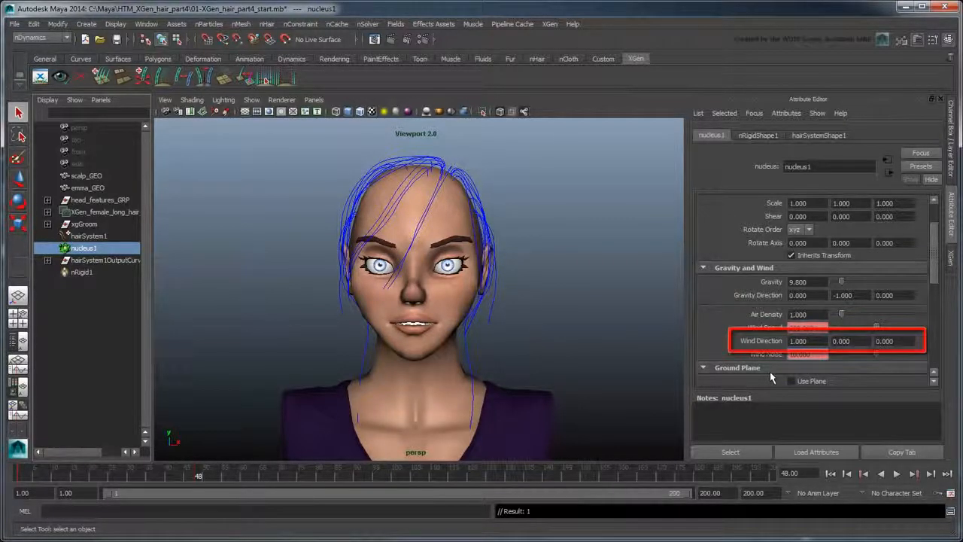
click(831, 473)
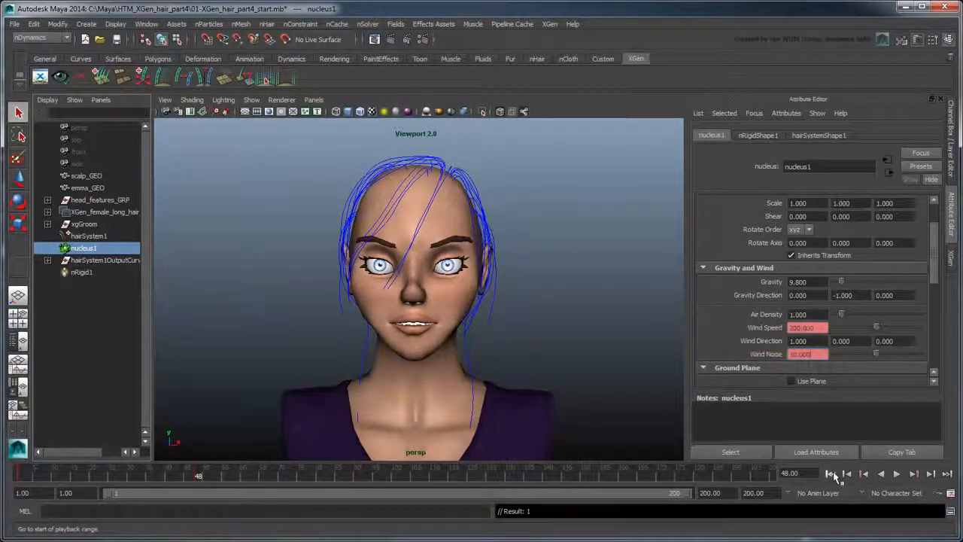
click(896, 474)
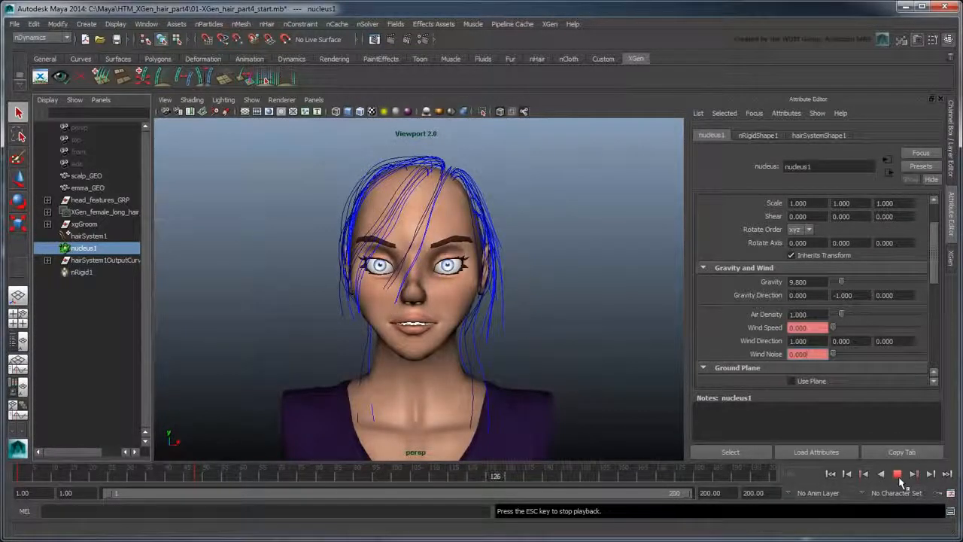
- Stop the wind playback at frame 141, rewind to frame 1, and select hairSystem1
click(899, 477)
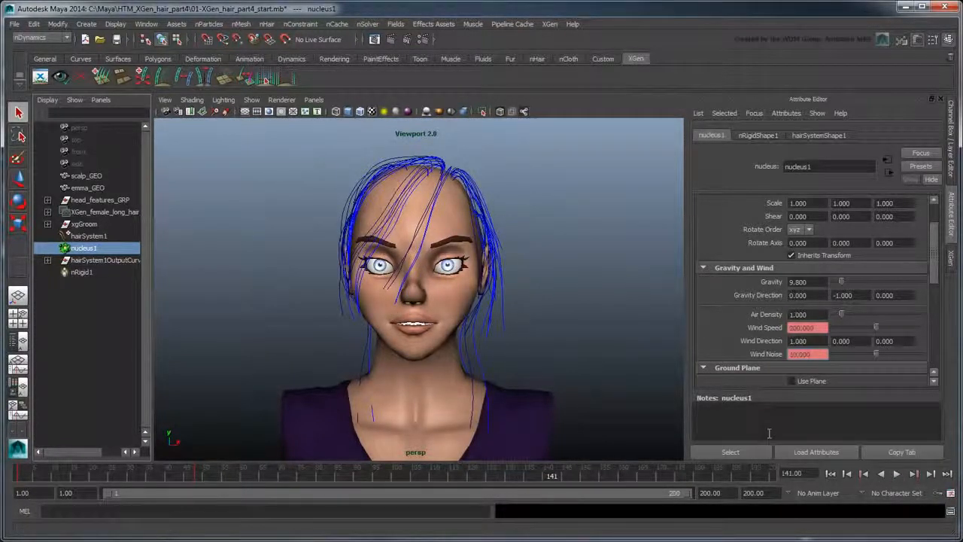
click(830, 473)
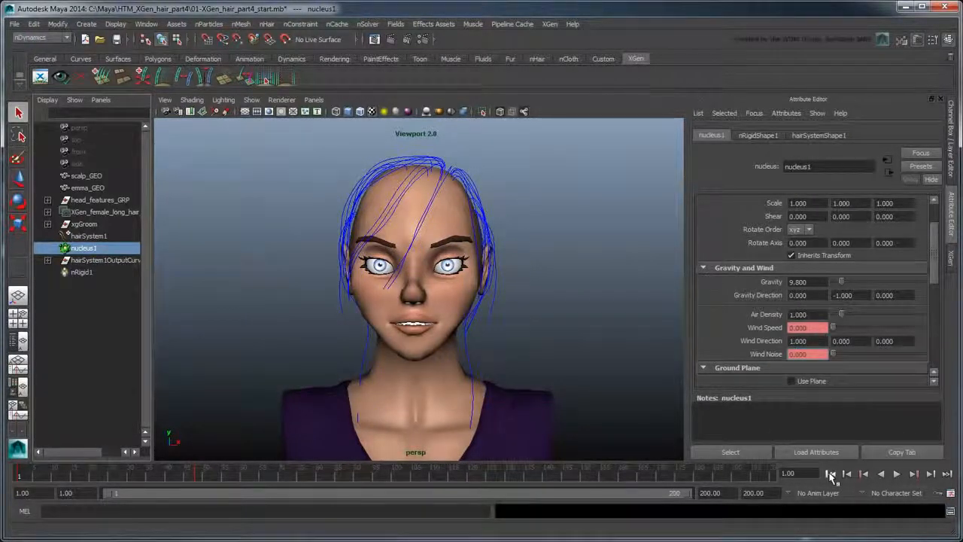
click(90, 237)
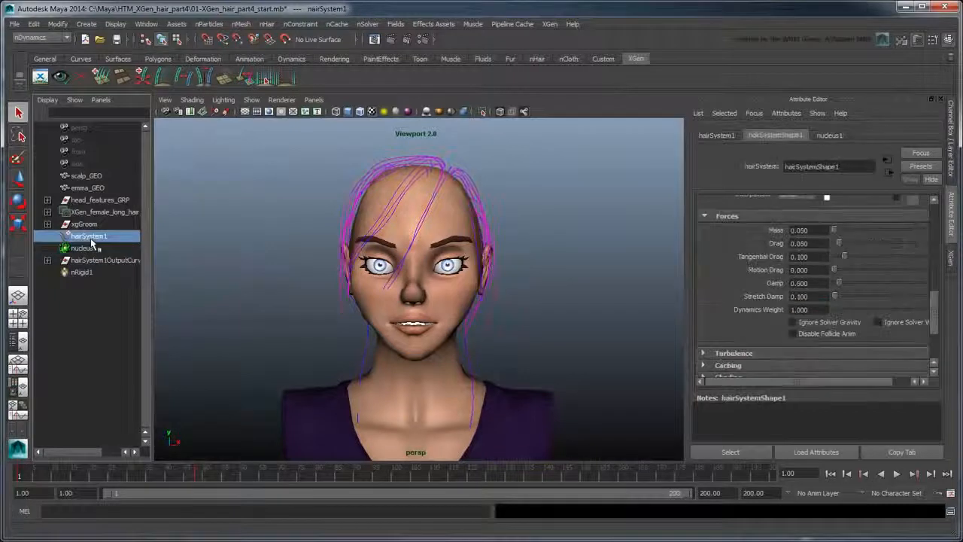
- On frame 1, key Start Curve Attract at 0.050 and Damp at its current value
scroll(782, 280, up, 3)
scroll(783, 280, up, 5)
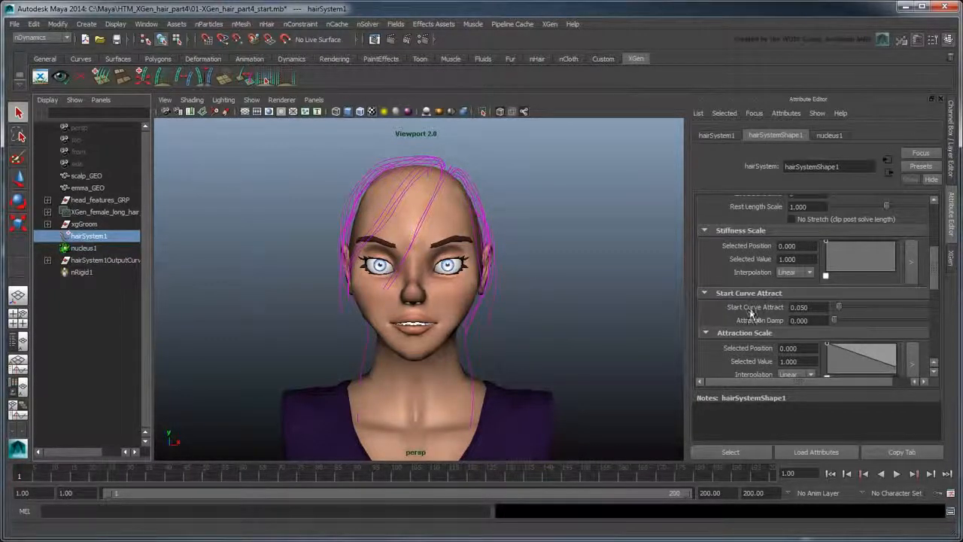
right_click(750, 308)
click(769, 328)
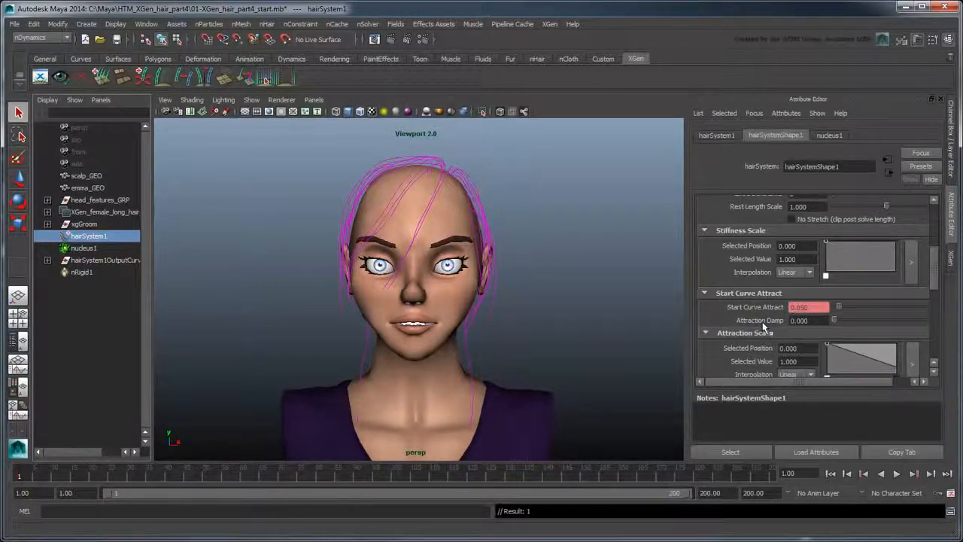
scroll(768, 301, down, 8)
right_click(778, 294)
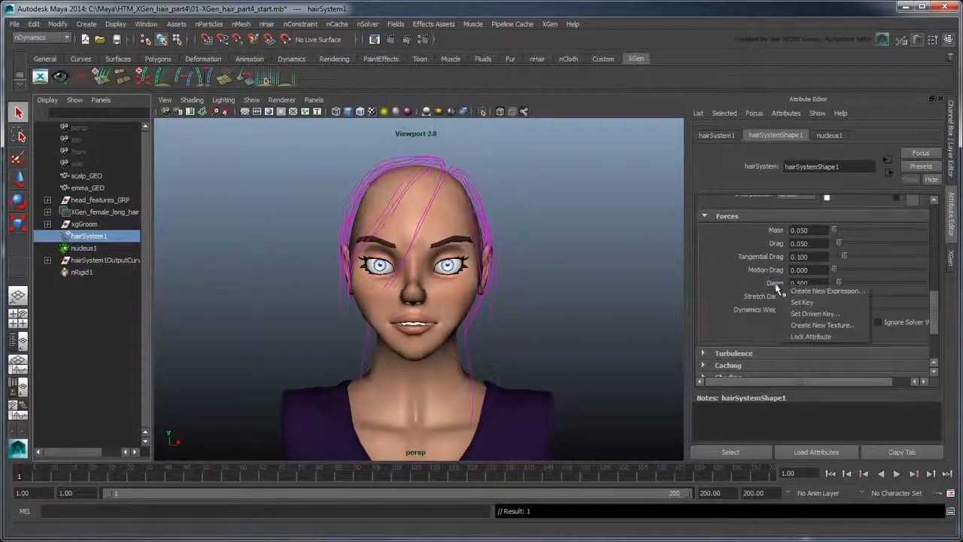
click(798, 304)
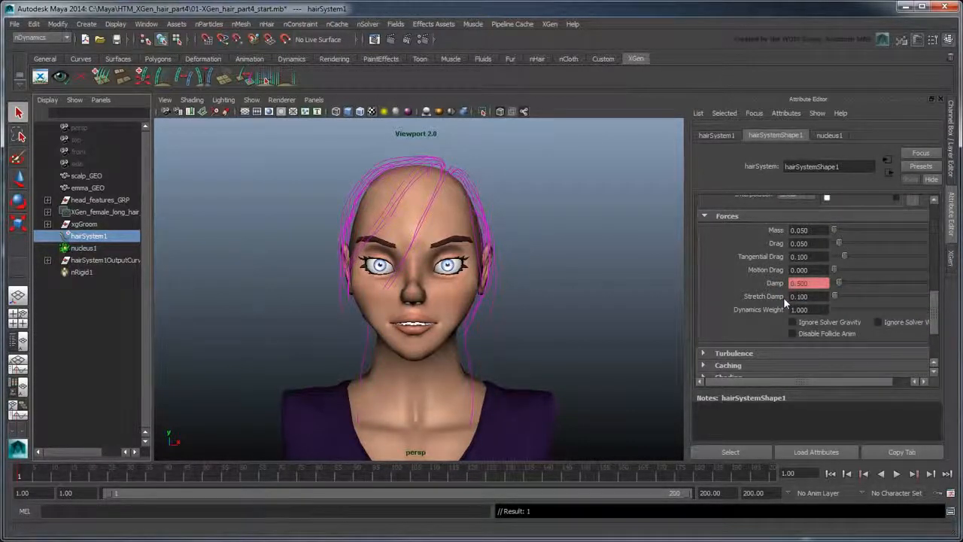
- On frame 48, key Damp and Start Curve Attract at 0, then reload attributes and play
click(199, 477)
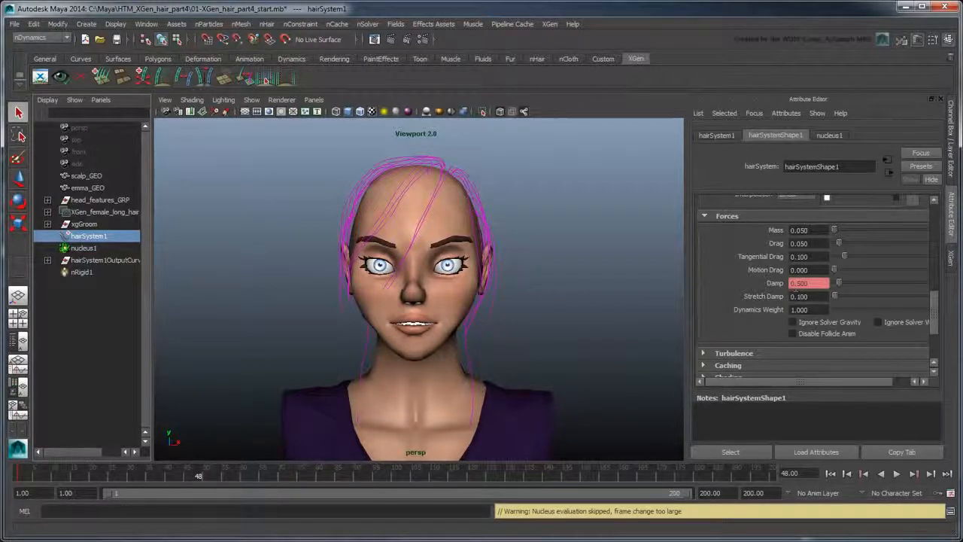
right_click(775, 285)
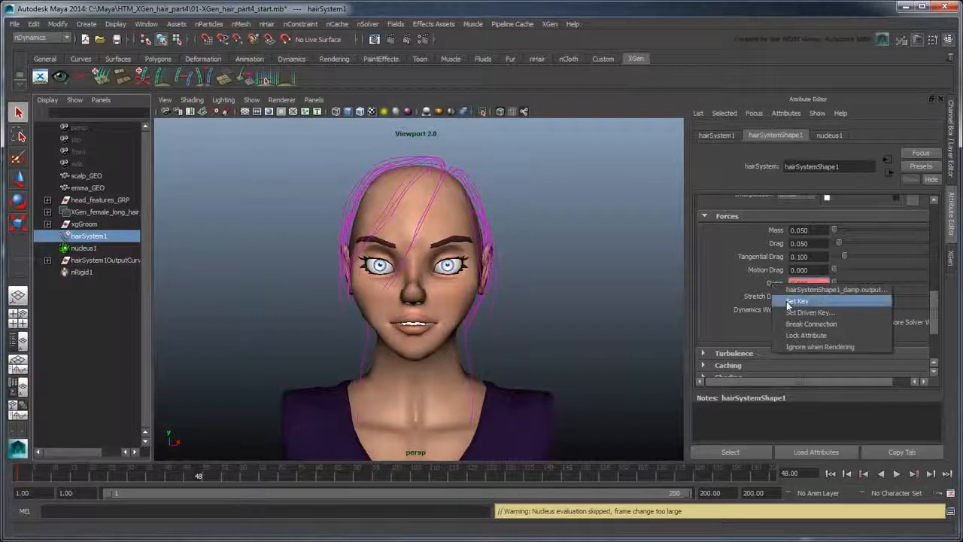
click(798, 305)
scroll(792, 312, up, 4)
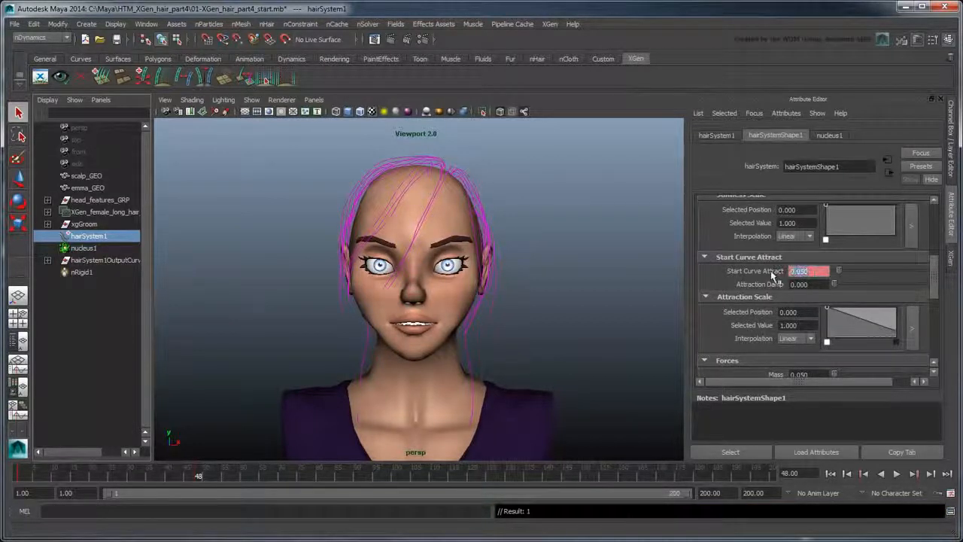
right_click(771, 274)
click(783, 289)
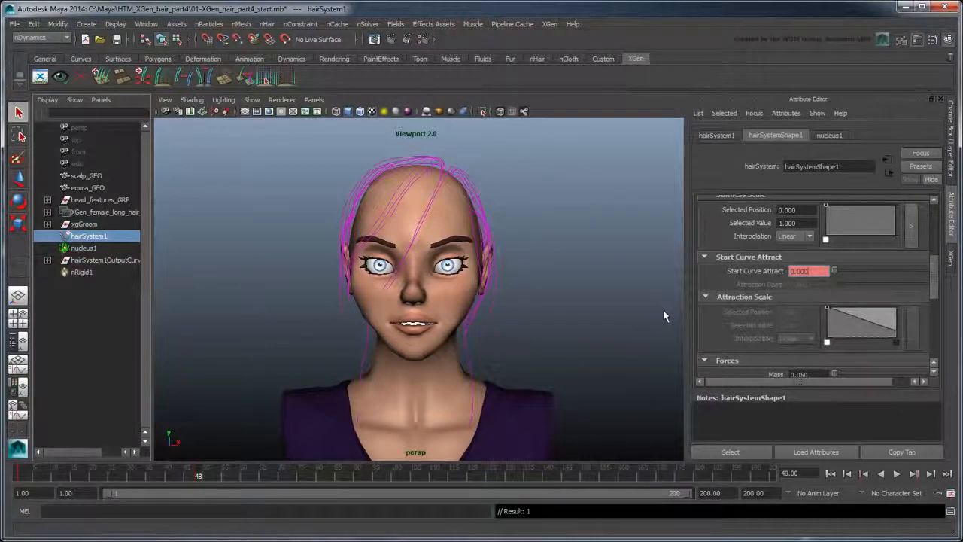
click(810, 450)
click(896, 473)
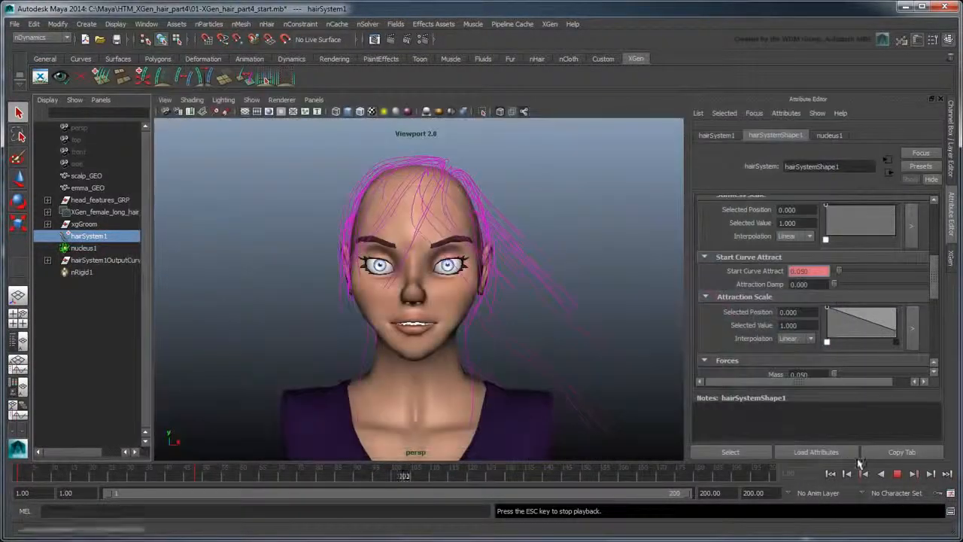
- Stop playback at frame 113 with the guide hair swept sideways by the wind
key(Escape)
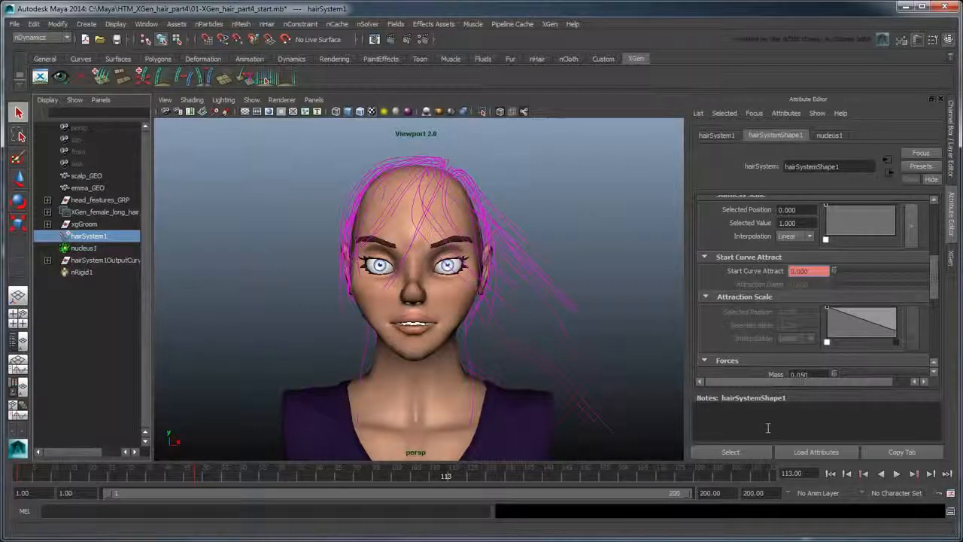
- Preview the XGen description, then select output curves curve1 through curve49 in hairSystem1OutputCurves
click(949, 257)
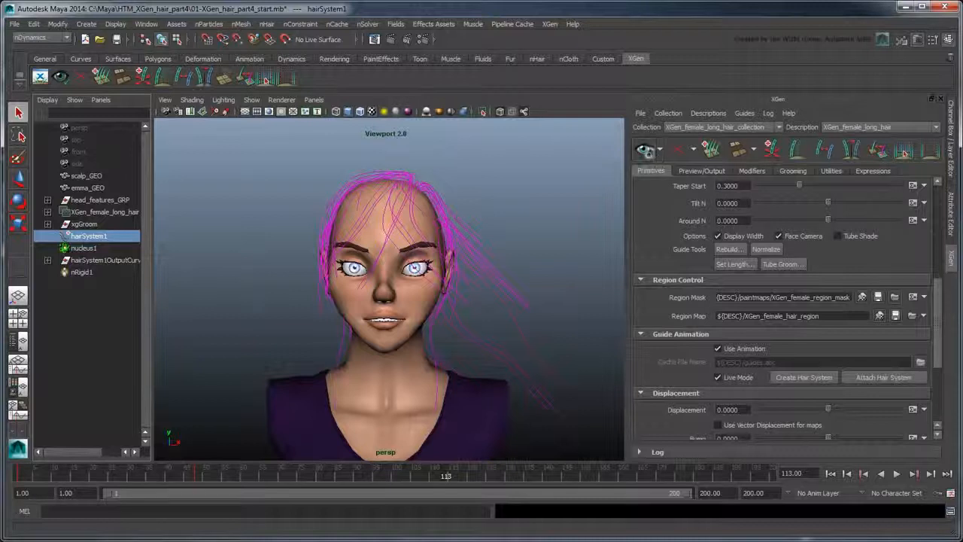
click(644, 149)
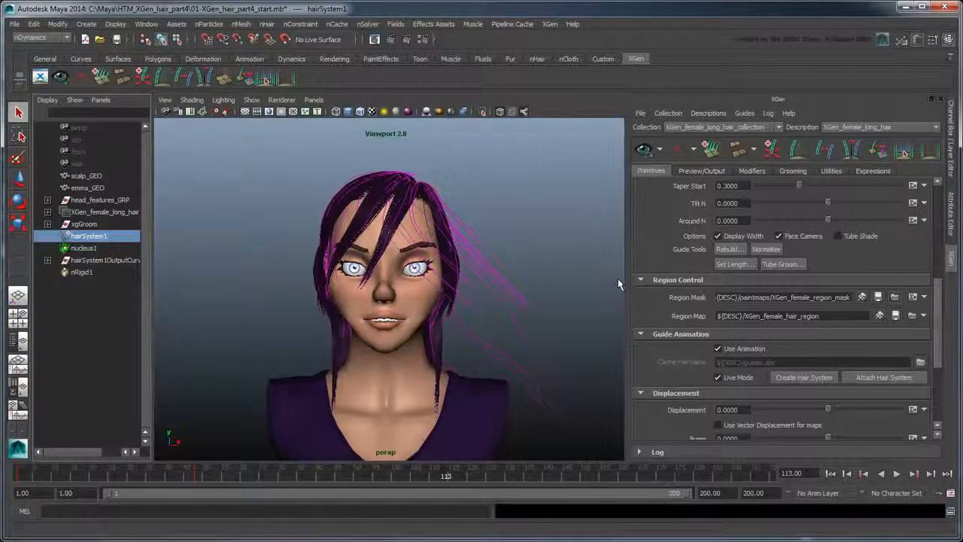
click(47, 260)
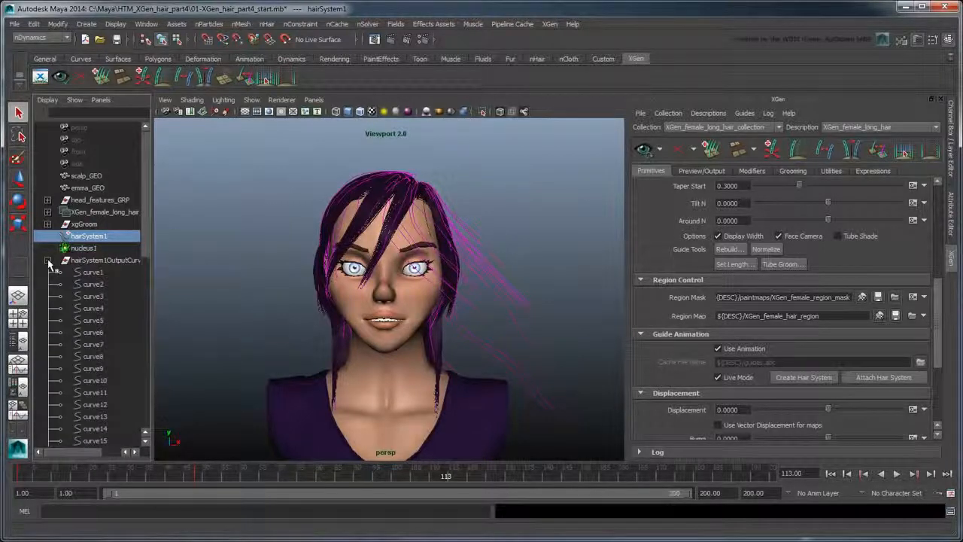
click(87, 272)
drag(146, 239, 130, 356)
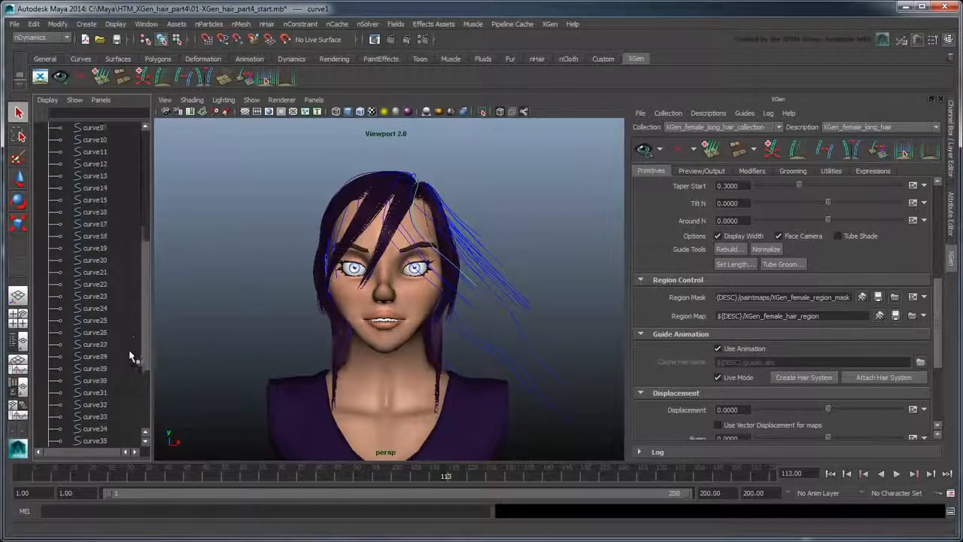
scroll(129, 357, down, 5)
shift+click(103, 418)
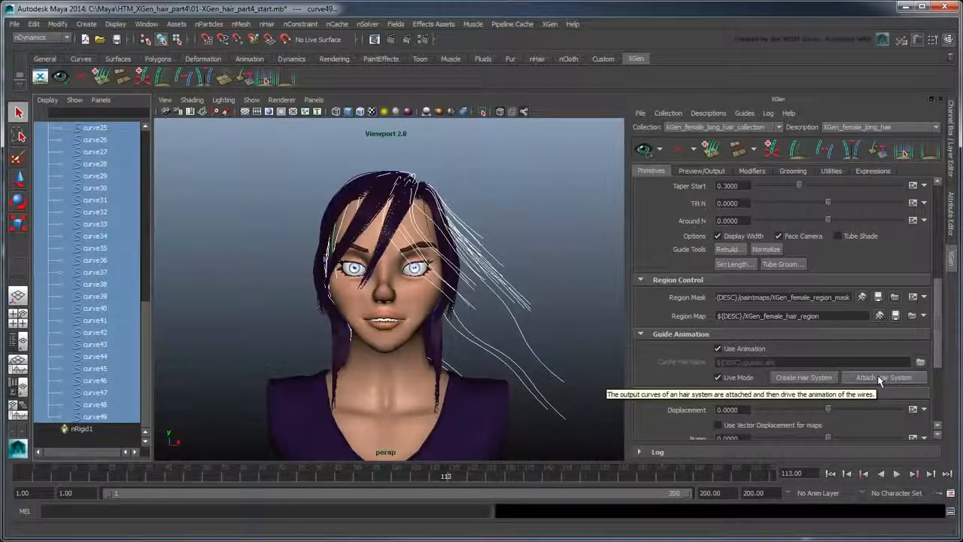
- Update the XGen preview so the long hair follows the simulated curves at frame 113
click(643, 150)
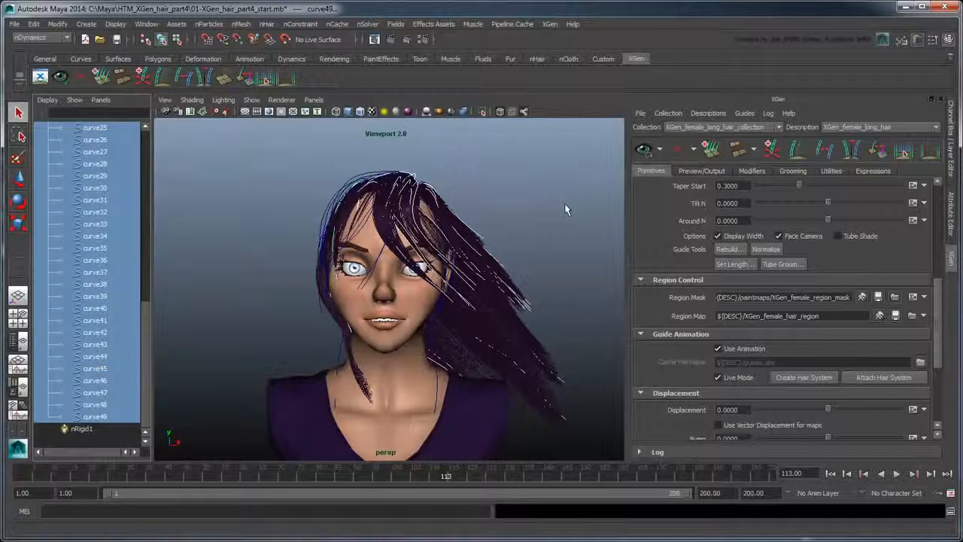
- Switch to a single large perspective view to watch the wind-blown hair through frame 200
click(18, 295)
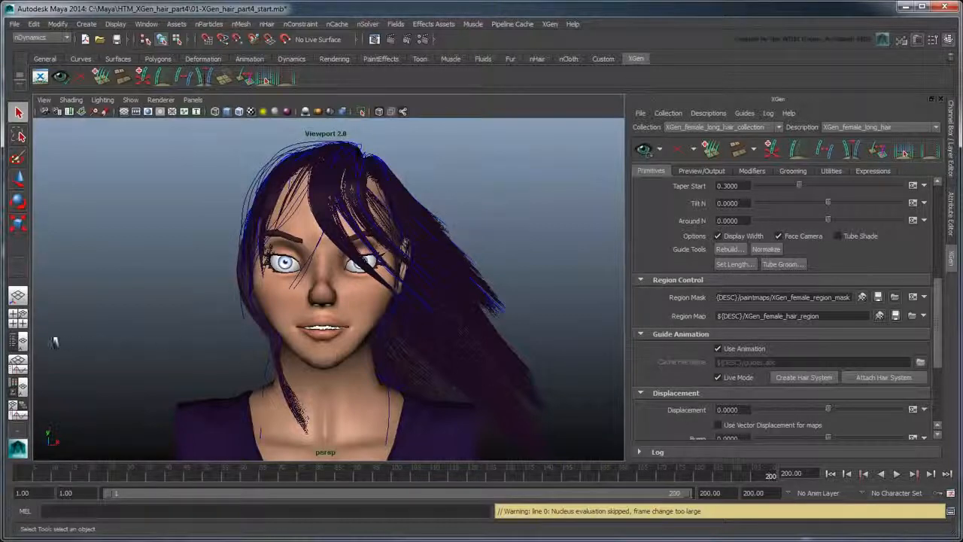
- Restore the Outliner and select guide curves curve1 through curve49
click(19, 341)
click(94, 416)
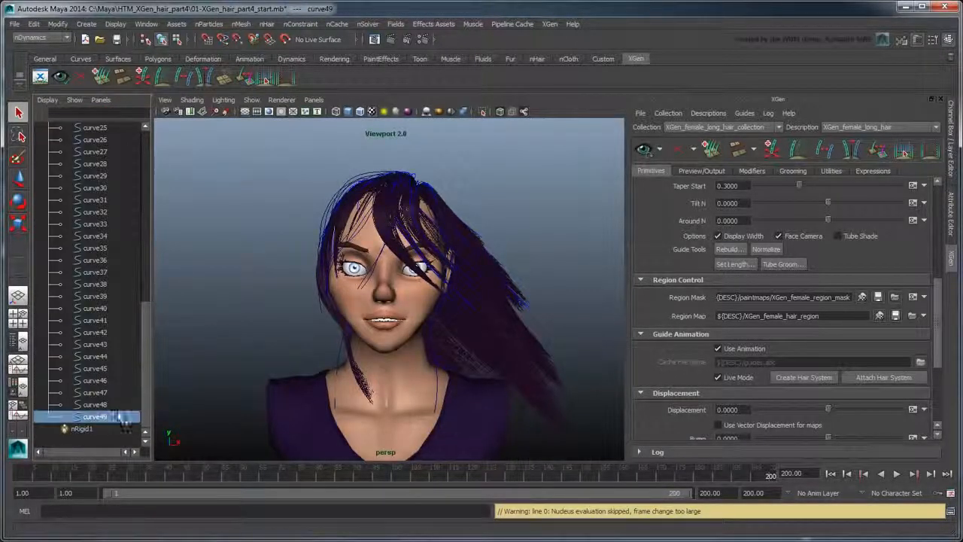
drag(146, 393, 156, 249)
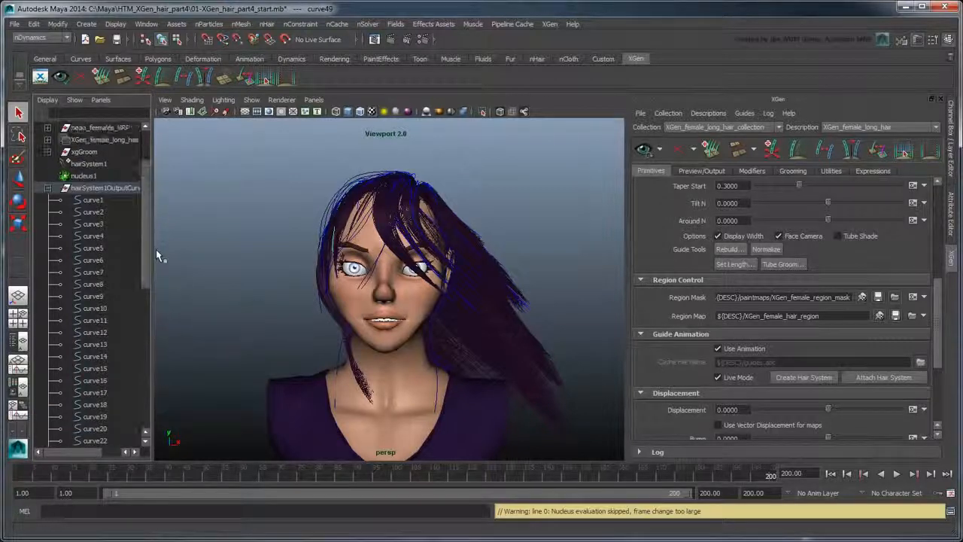
shift+click(94, 201)
- Export the selected curves to an Alembic cache named wind_blow_cache
click(501, 25)
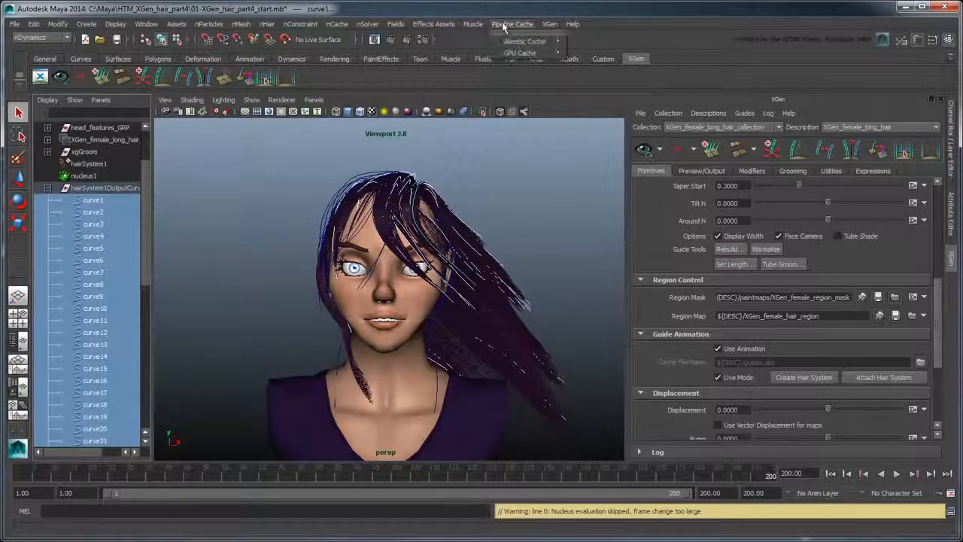
mouse_move(525, 41)
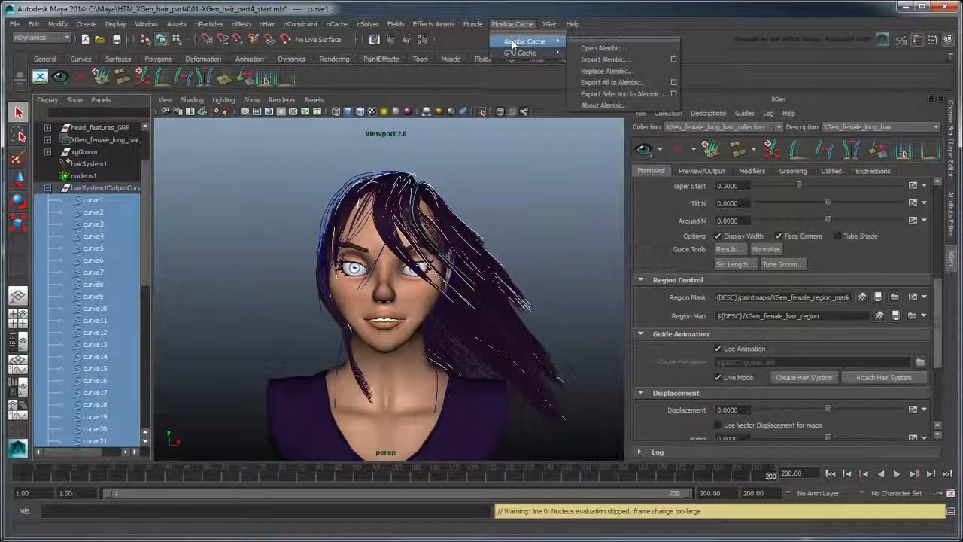
click(639, 94)
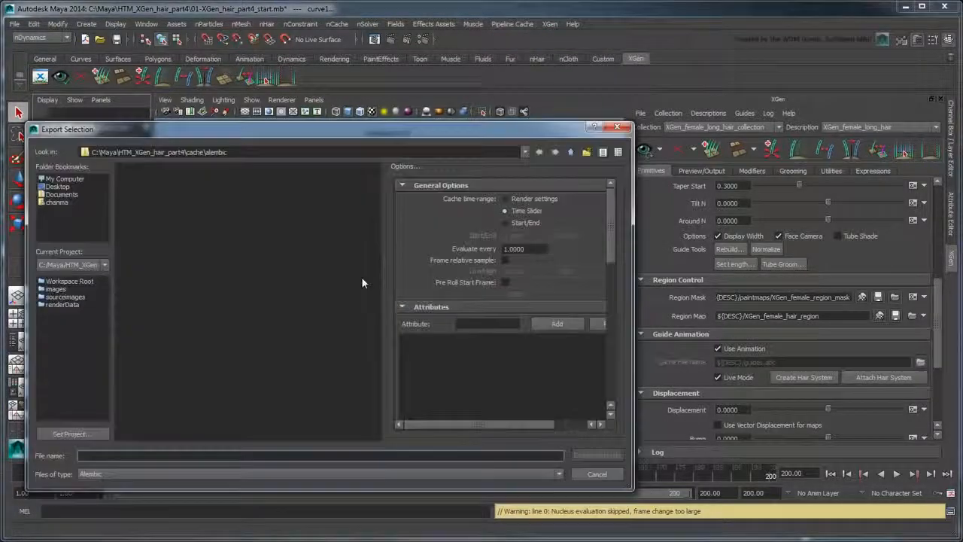
text(wind_blow_)
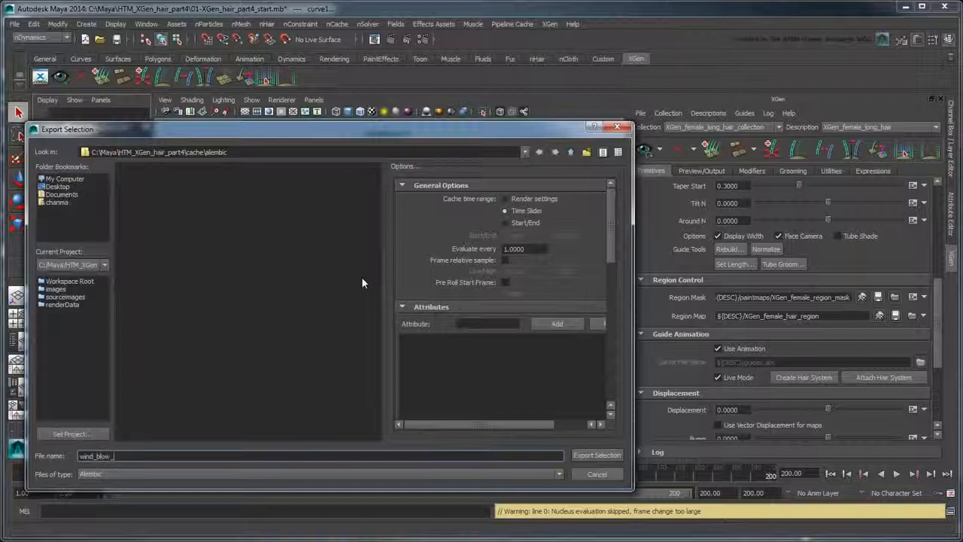
text(cache)
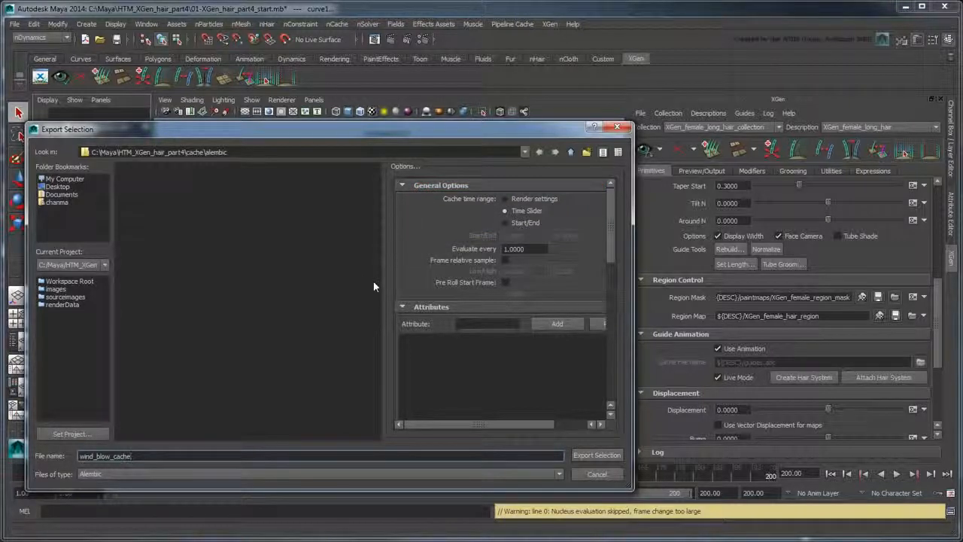
click(585, 457)
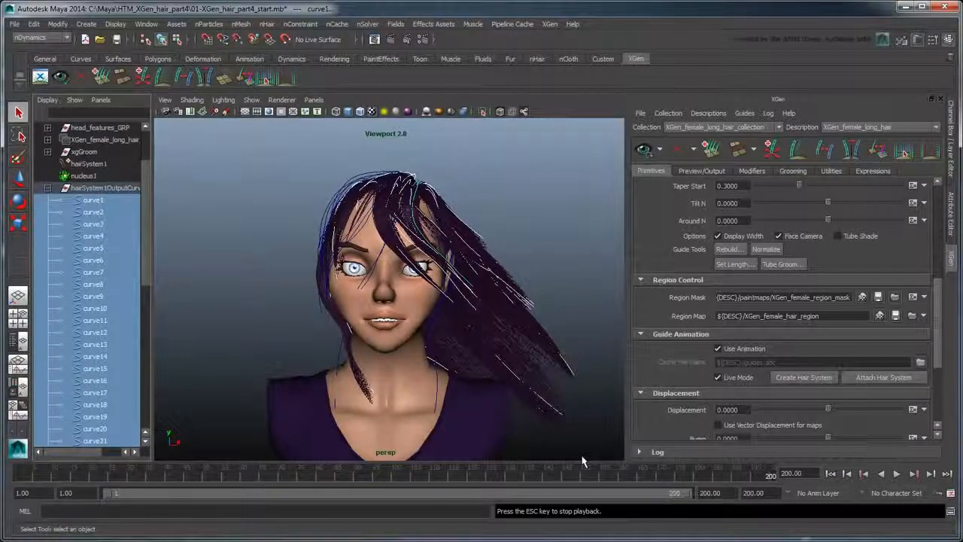
- Turn off Live Mode and set the guide Cache File Name to cache/alembic/wind_blow_cache.abc
click(740, 377)
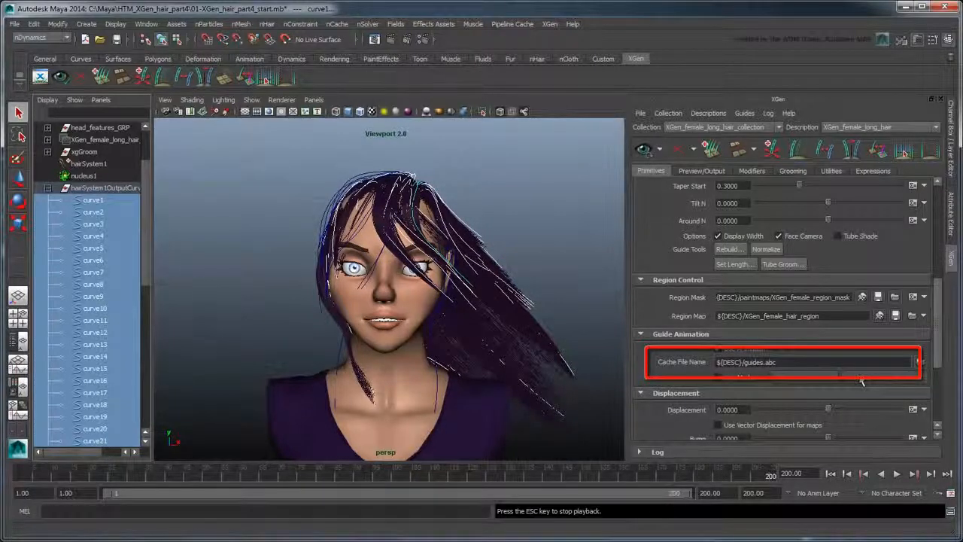
click(921, 363)
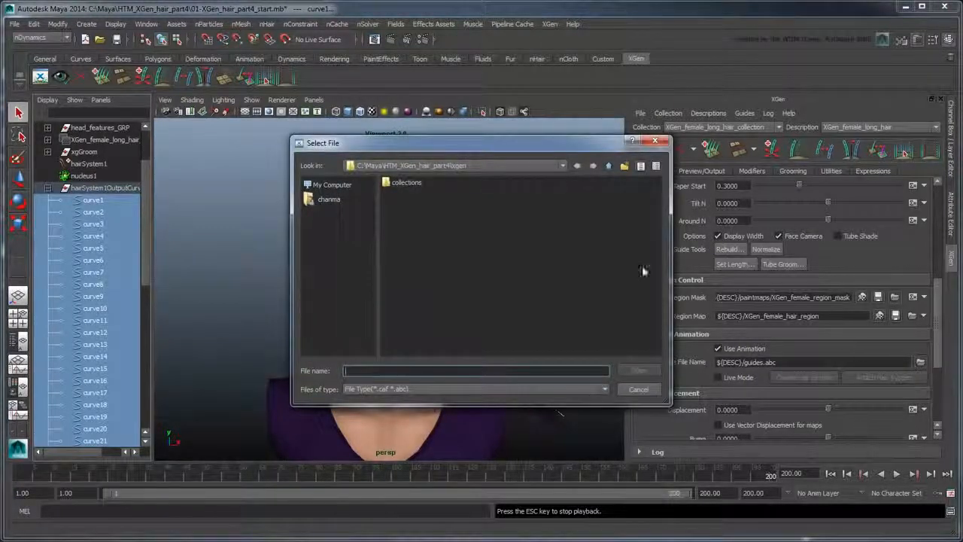
click(608, 166)
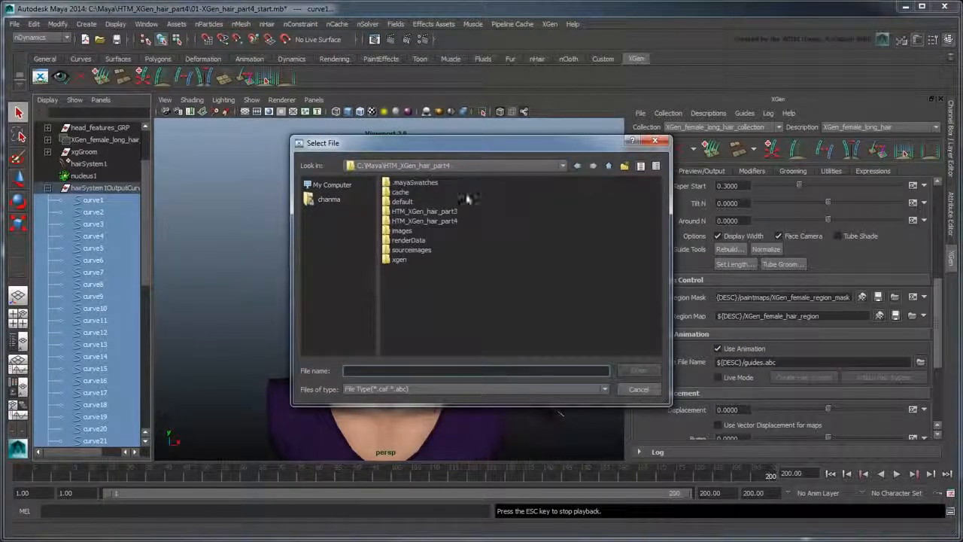
double_click(399, 194)
click(407, 186)
double_click(402, 183)
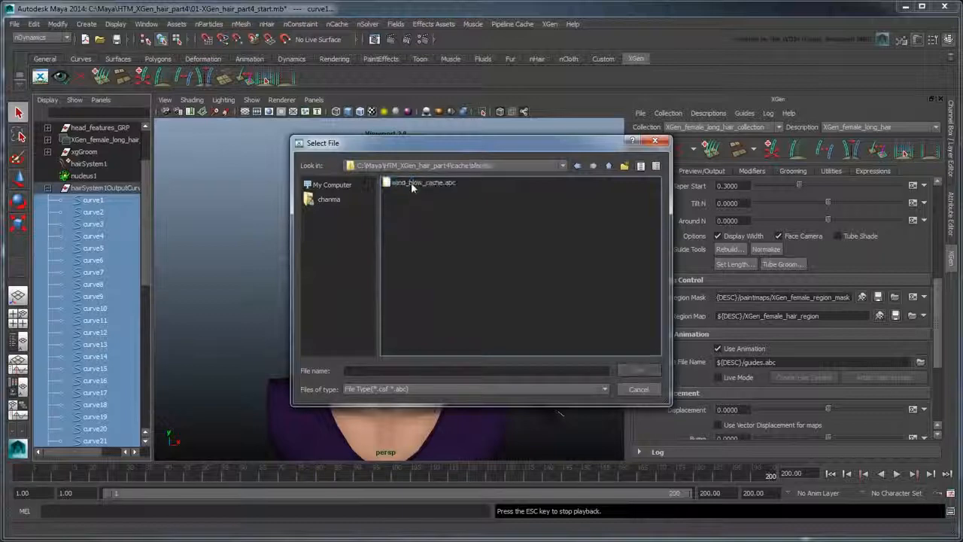
click(411, 183)
click(634, 370)
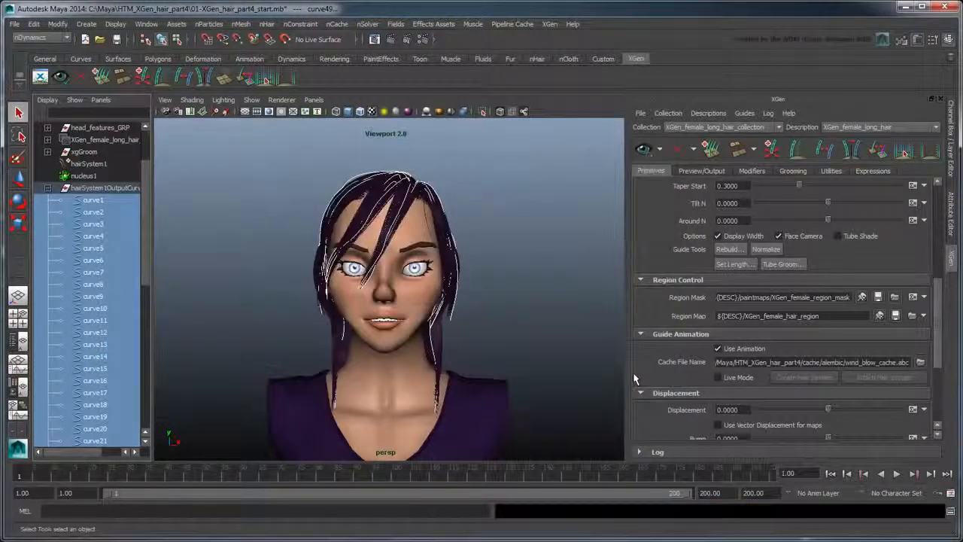
- Disable the nucleus1 solver by unticking Enable in its Attribute Editor
click(96, 176)
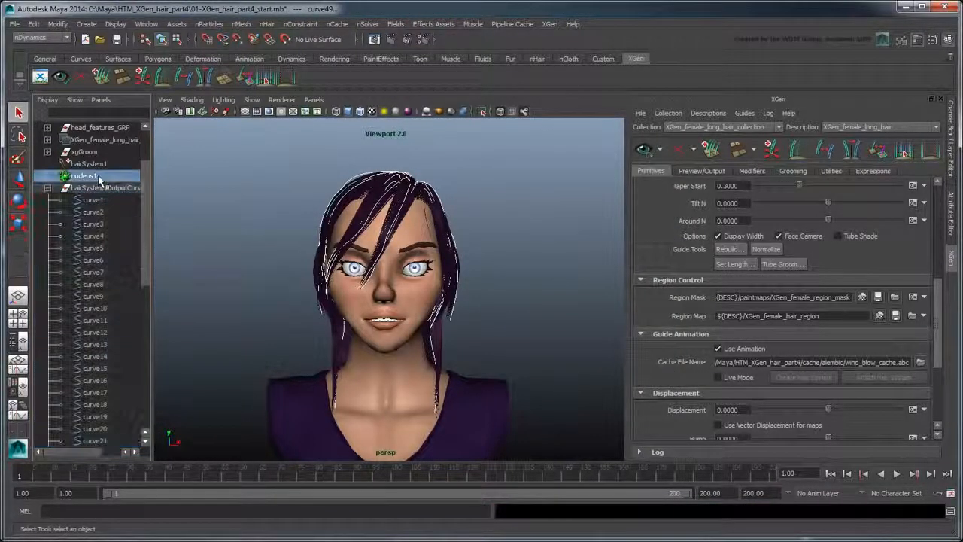
key(ctrl+a)
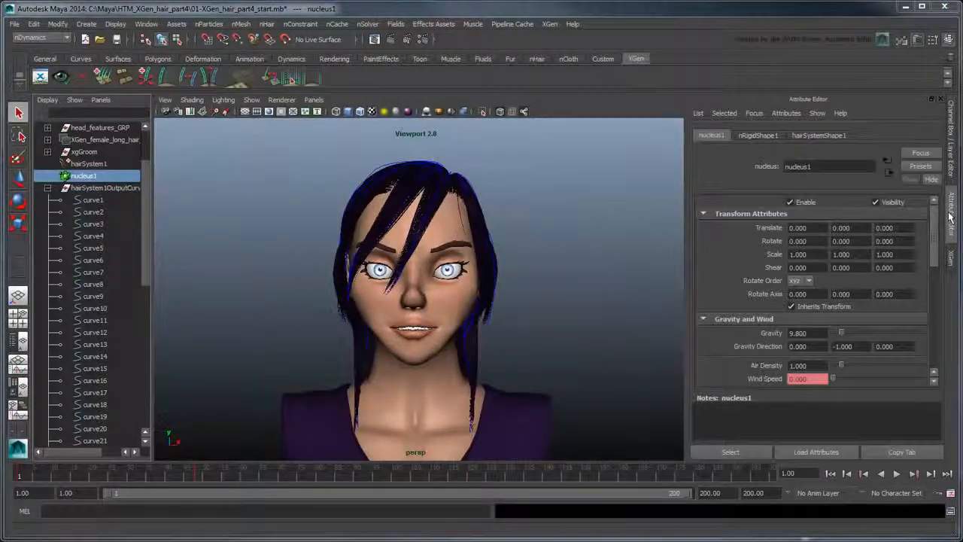
click(805, 202)
- Play to frame 100, then check frames 30 and near the end for cached wind motion
click(896, 473)
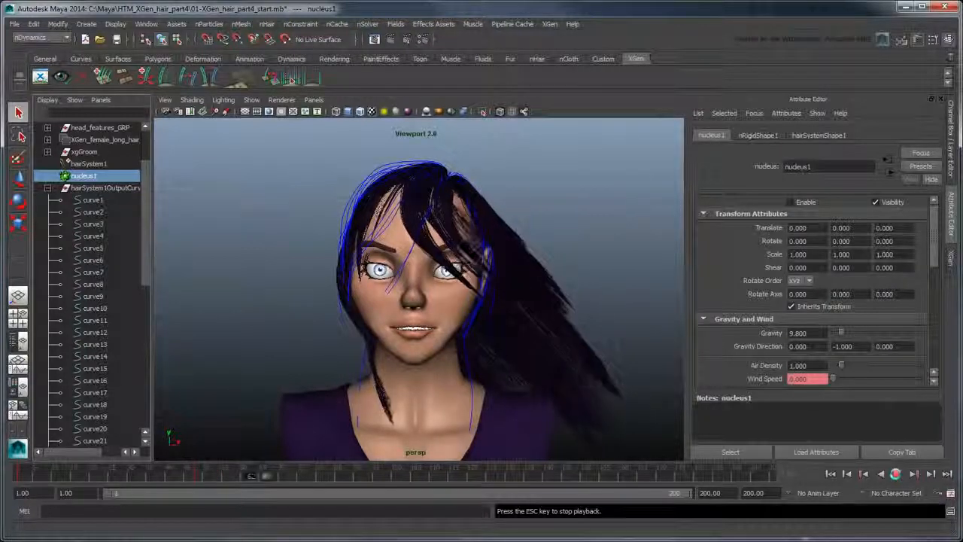
click(896, 473)
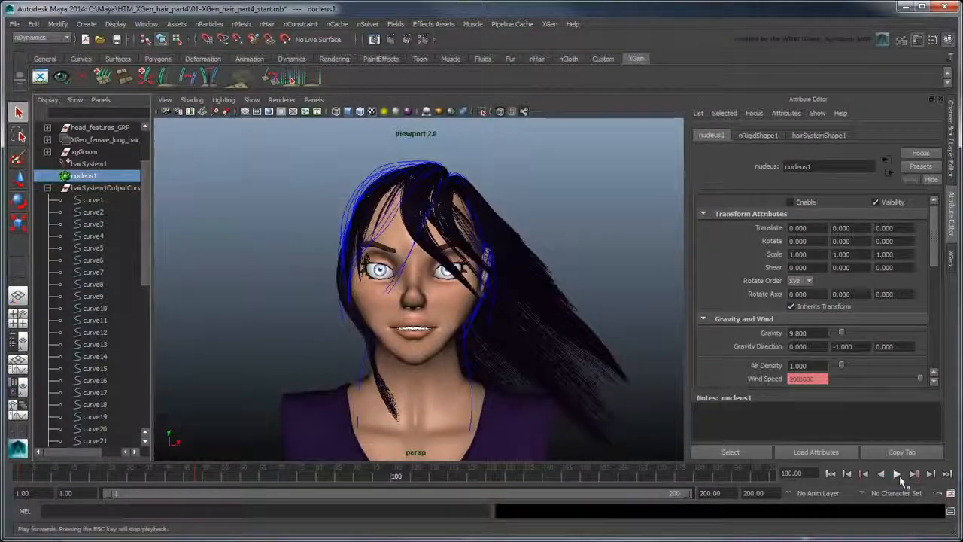
click(127, 470)
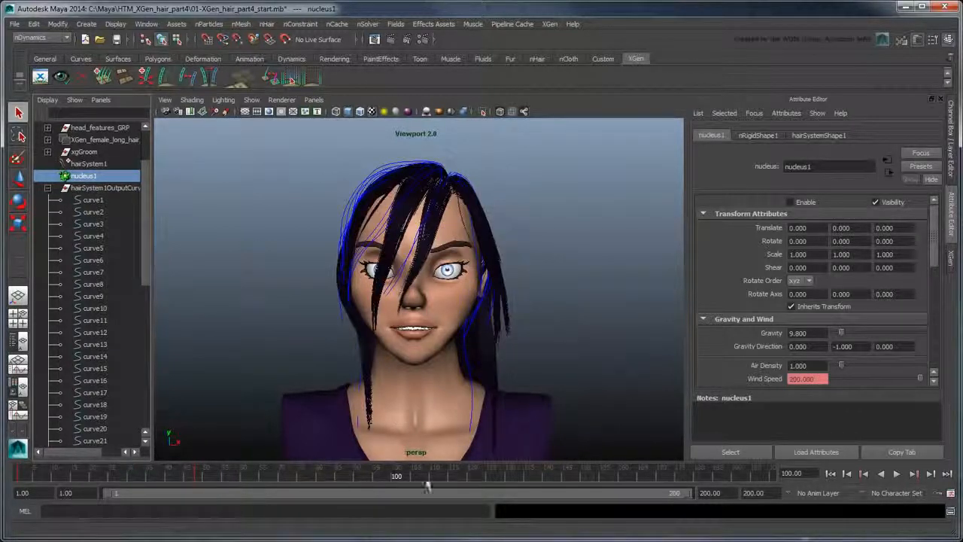
click(768, 476)
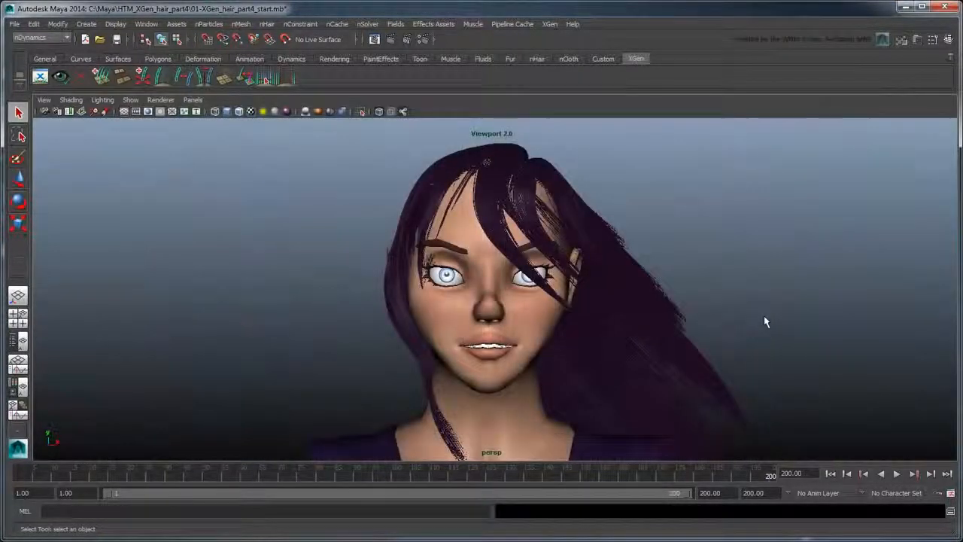
mouse_move(698, 275)
alt+mouse_down()
mouse_move(722, 305)
mouse_move(760, 322)
alt+mouse_up()
scroll(759, 322, up, 2)
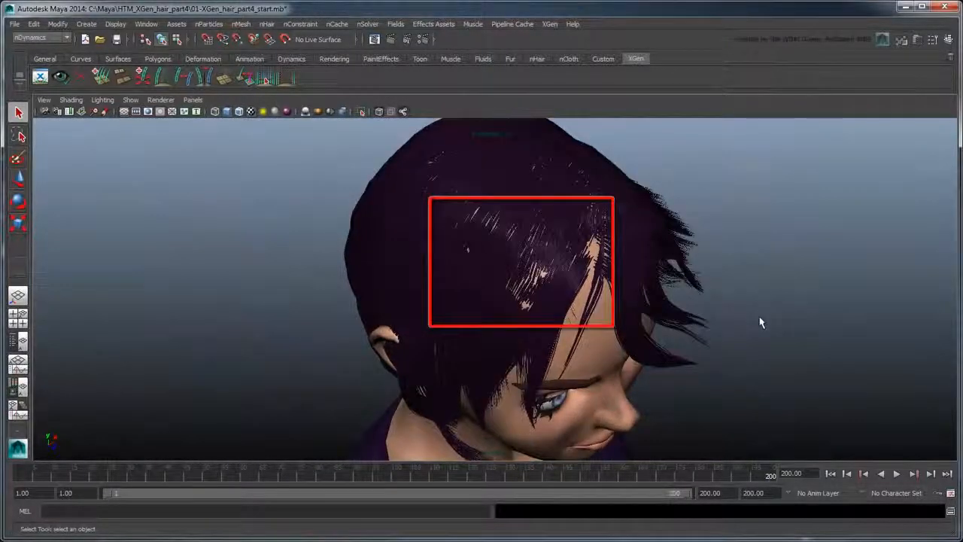
mouse_move(776, 355)
alt+mouse_down()
mouse_move(729, 333)
mouse_move(741, 312)
mouse_move(773, 331)
alt+mouse_up()
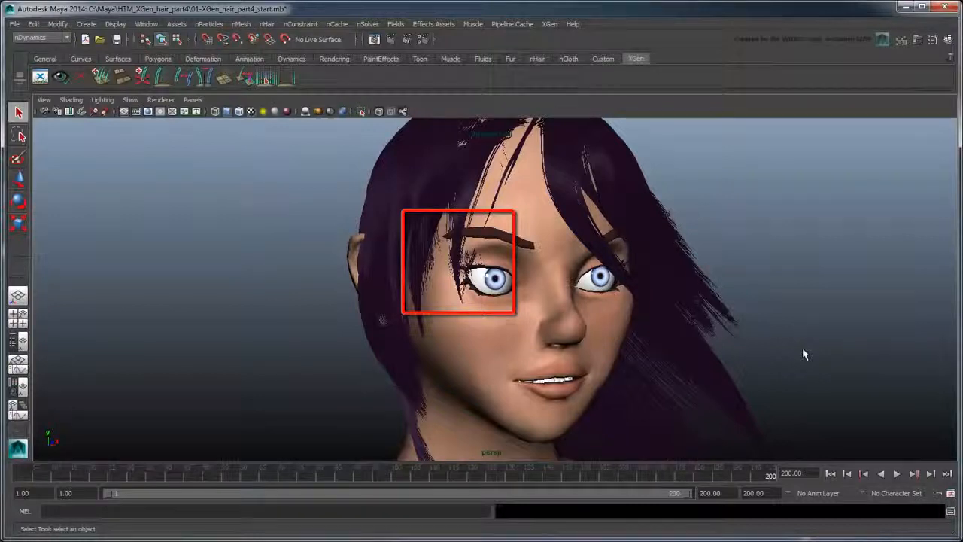
scroll(804, 354, down, 5)
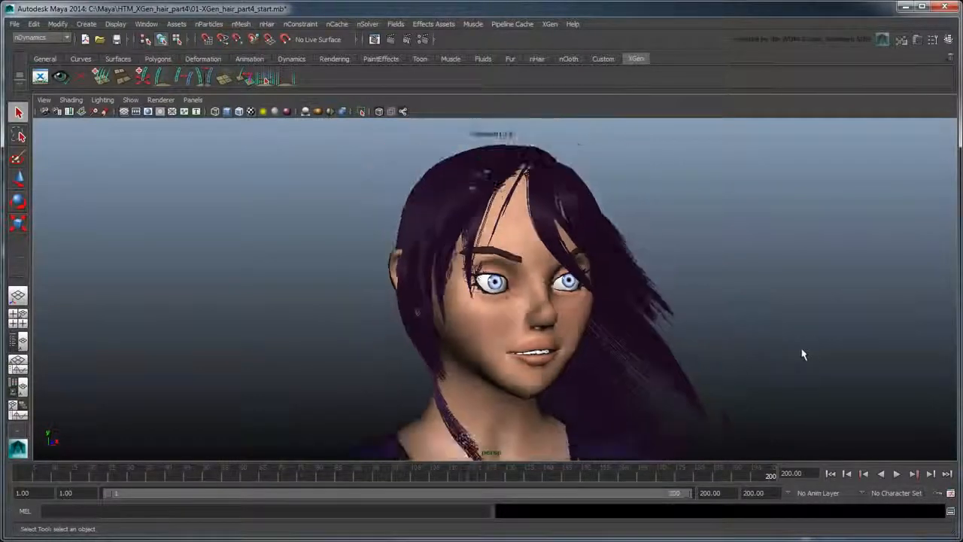